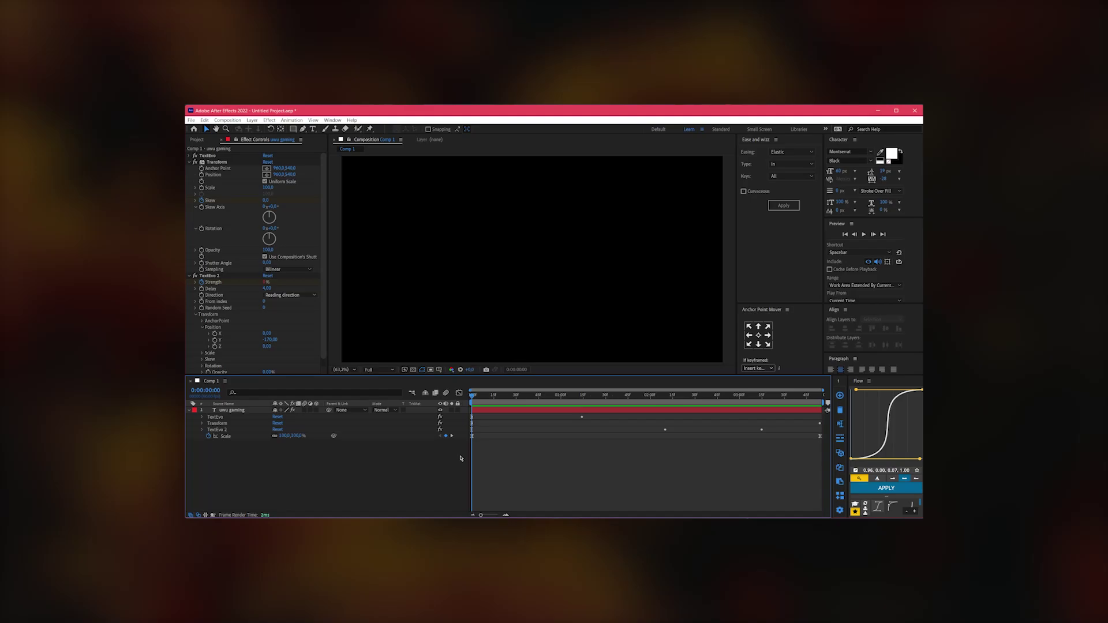
Delete the old uwu gaming text layer from Comp 1.
key("Delete")
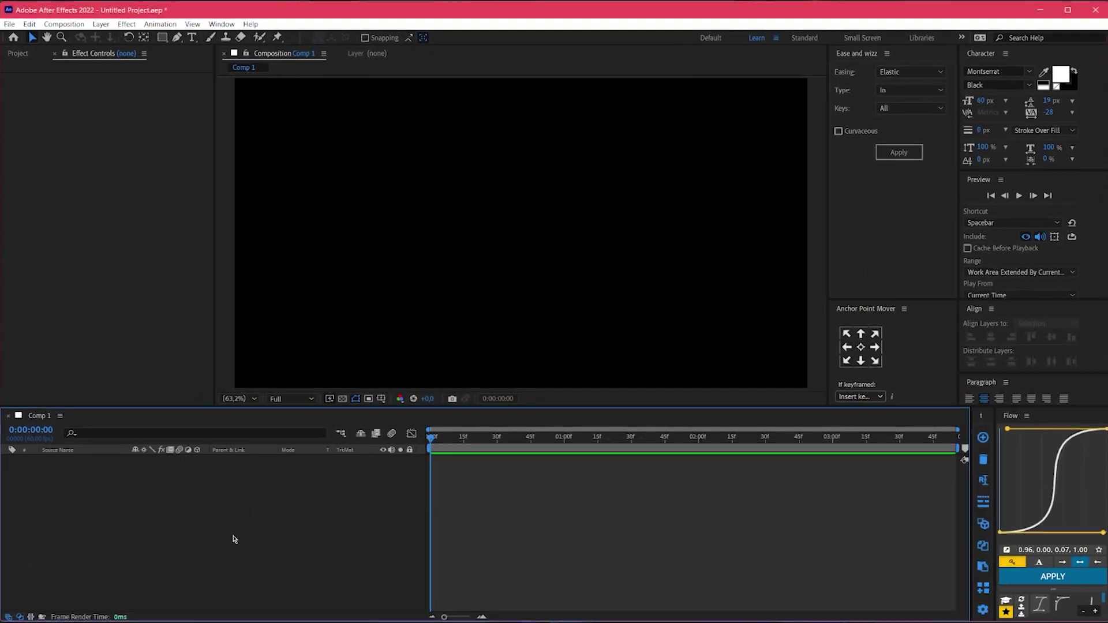
Type a new 'uwu gaming' text layer, centre its anchor, and align it to the comp centre.
left_click(431, 267)
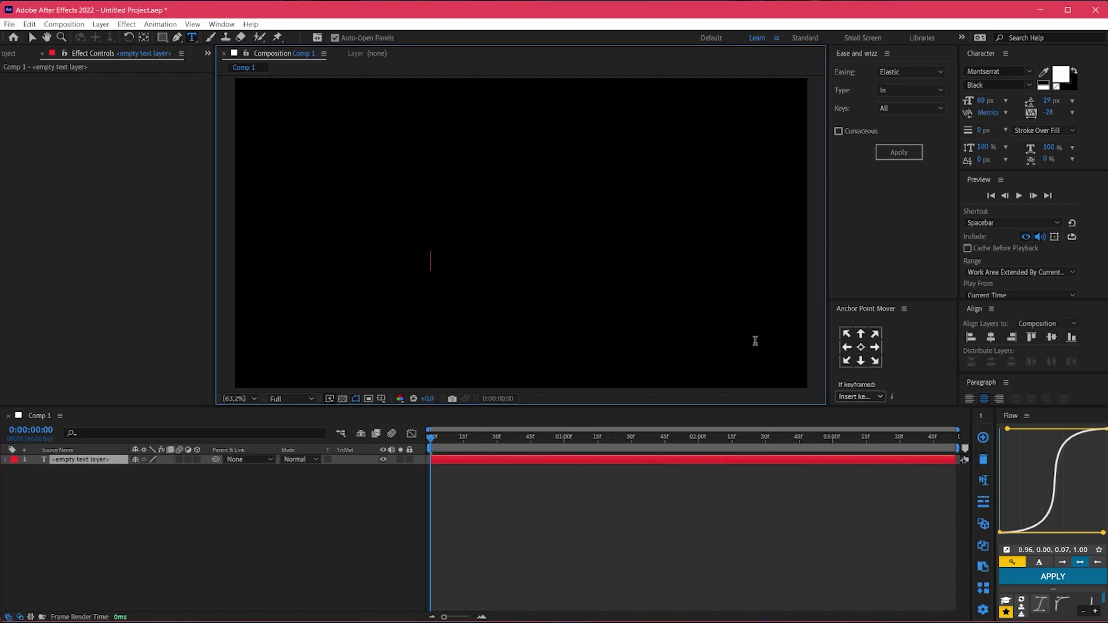
type("uwu g")
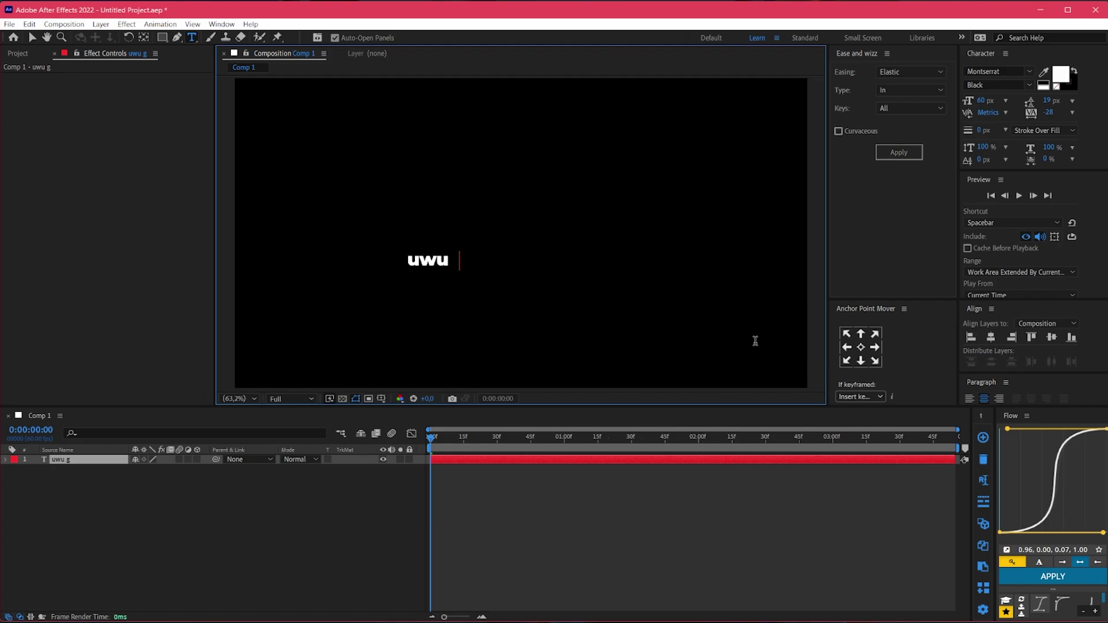
type("aming")
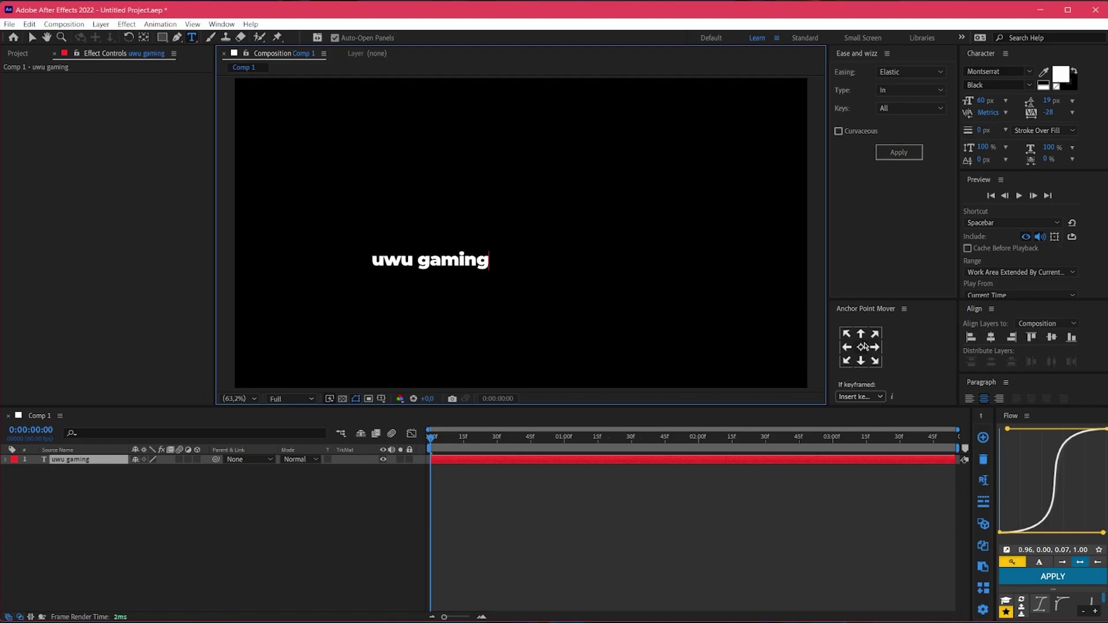
left_click(862, 347)
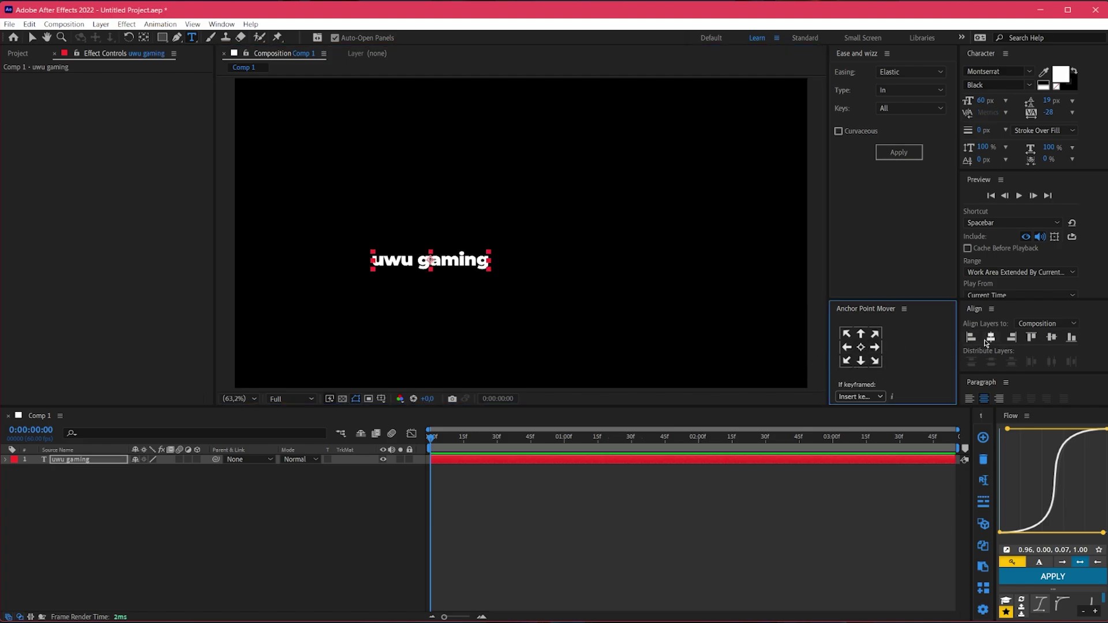
left_click(991, 337)
left_click(1050, 338)
left_click_drag(516, 450, 440, 438)
Apply TextEvo to the text with Position Y 218, Opacity 0%, Delay 4 and keyframed Strength.
left_click(475, 461)
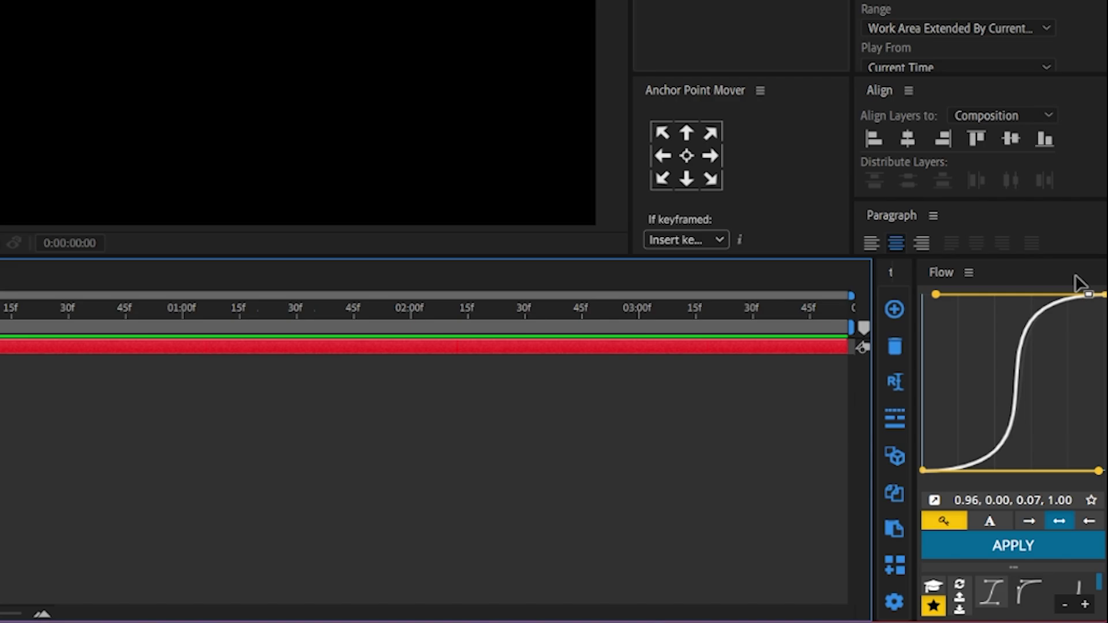
left_click(889, 314)
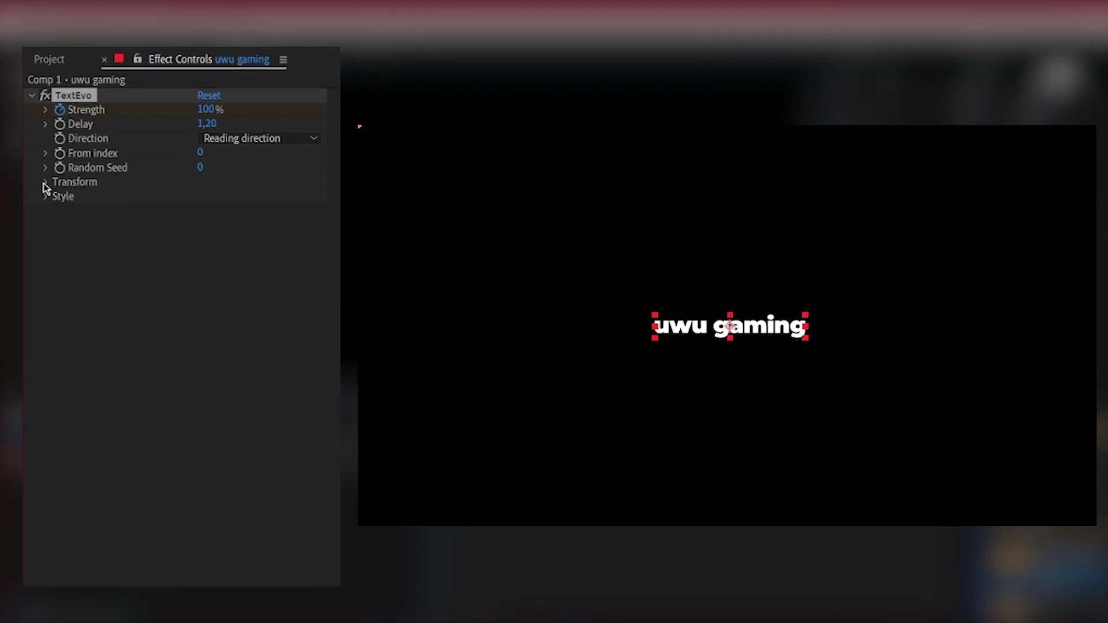
left_click(45, 182)
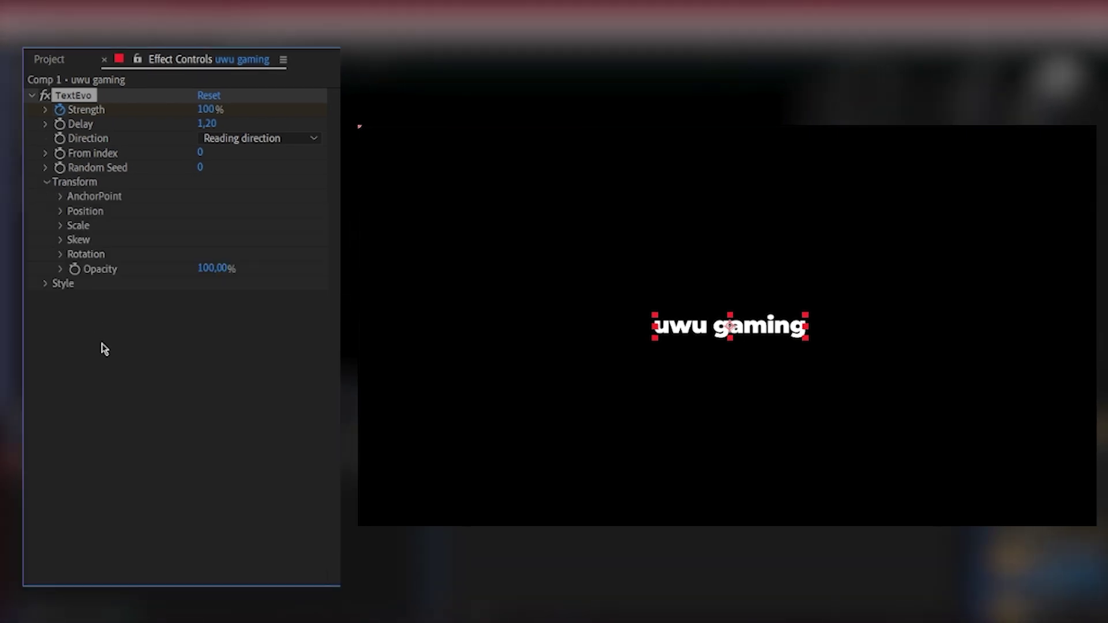
left_click(60, 212)
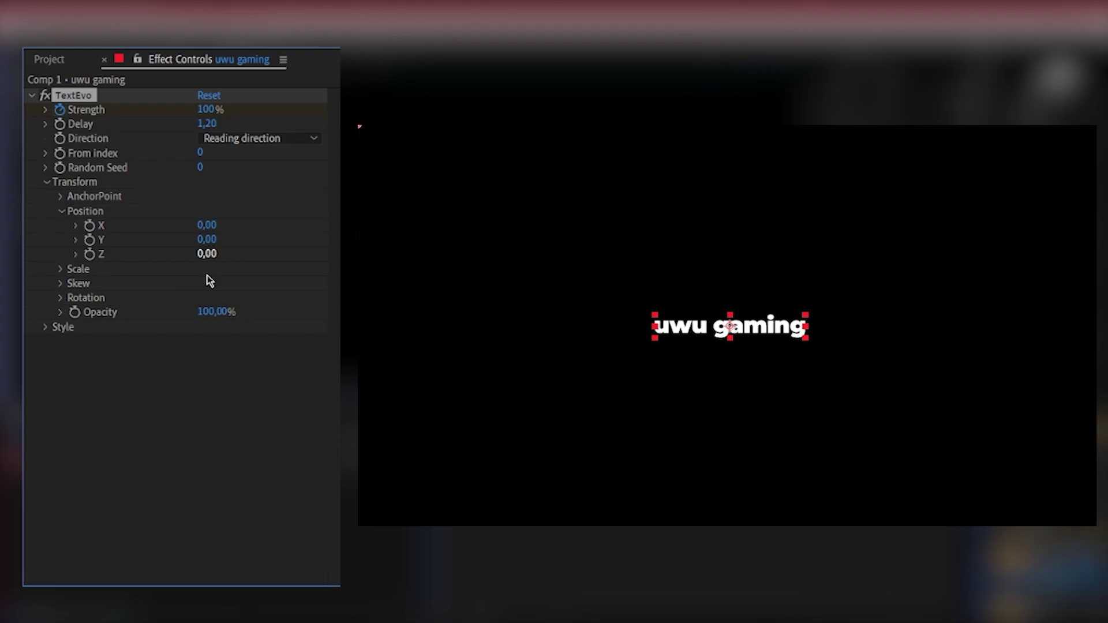
left_click_drag(208, 245, 391, 264)
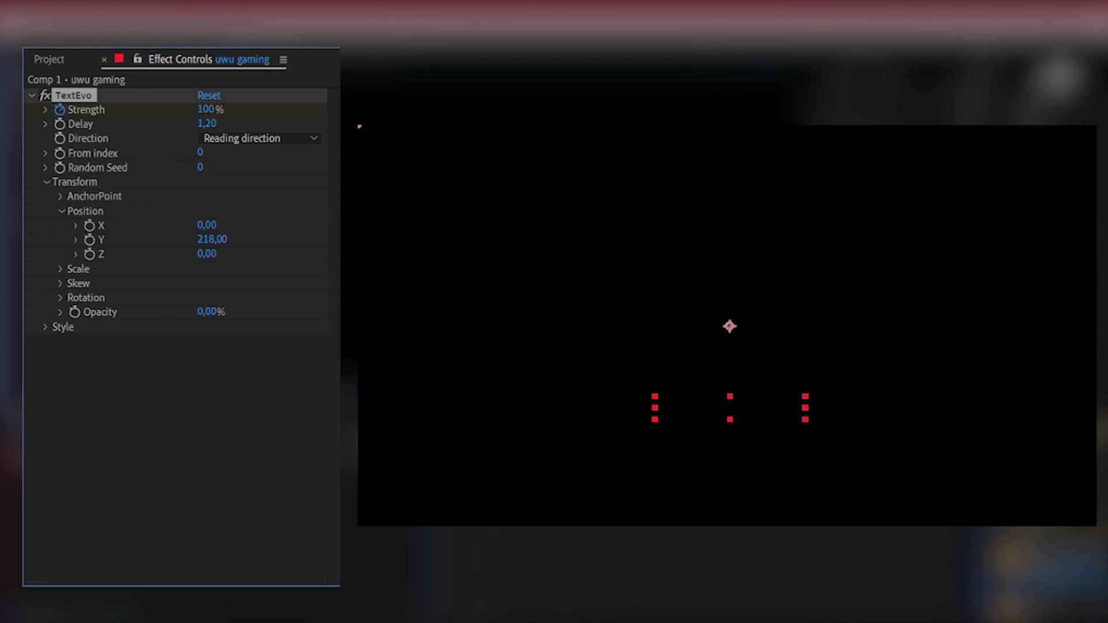
left_click(209, 124)
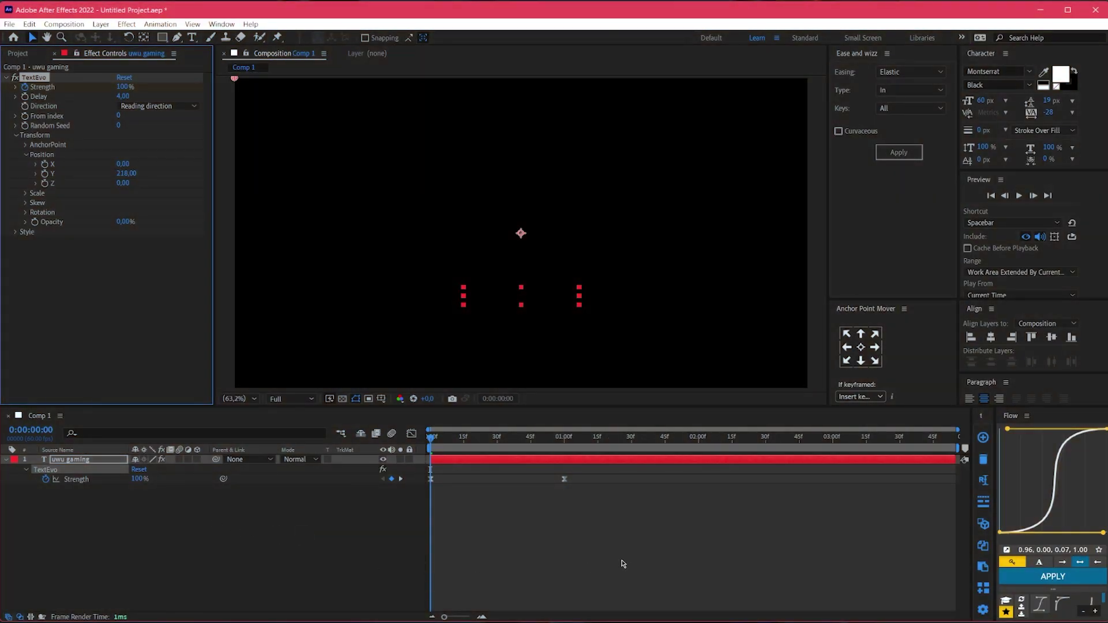
Apply Elastic Out easing to the TextEvo Strength keyframes.
left_click_drag(617, 551, 522, 499)
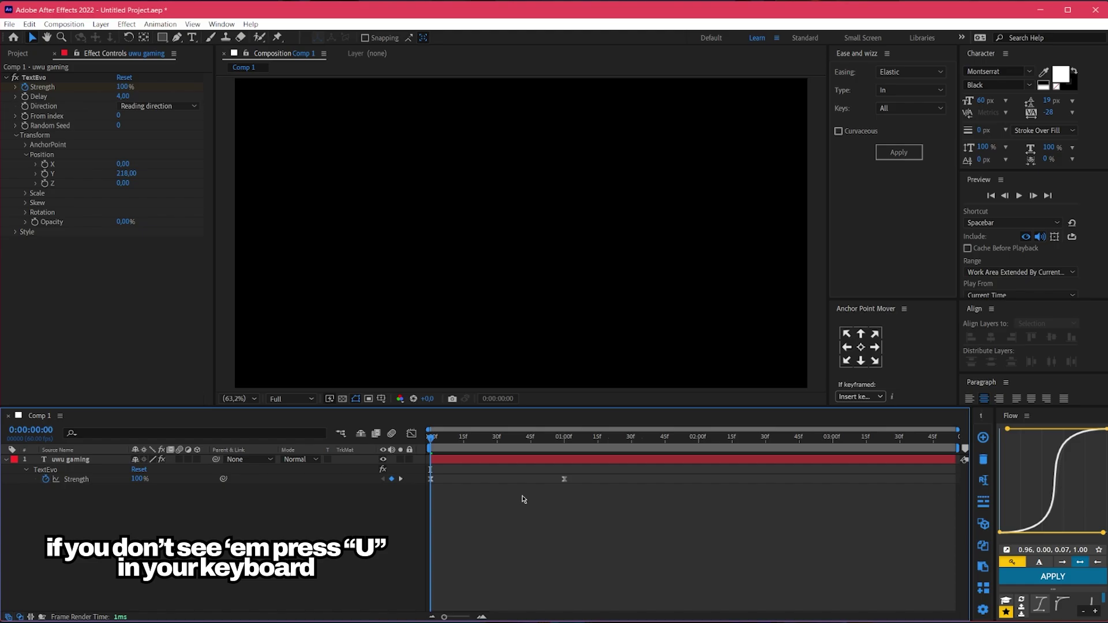
left_click(520, 465)
key("u")
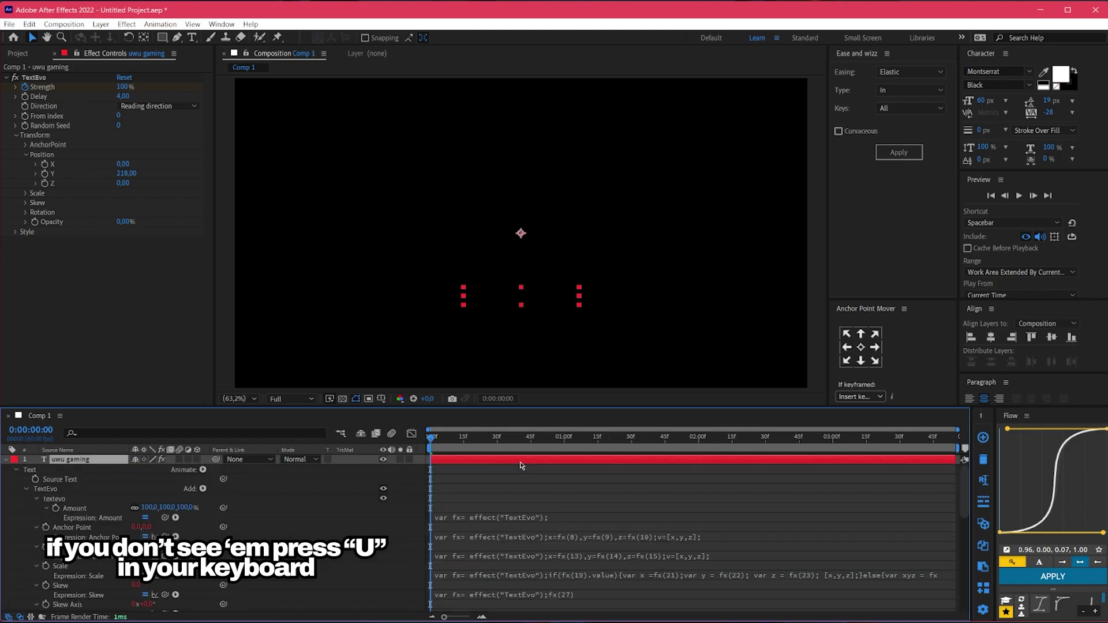
scroll(192, 562, "down", 10)
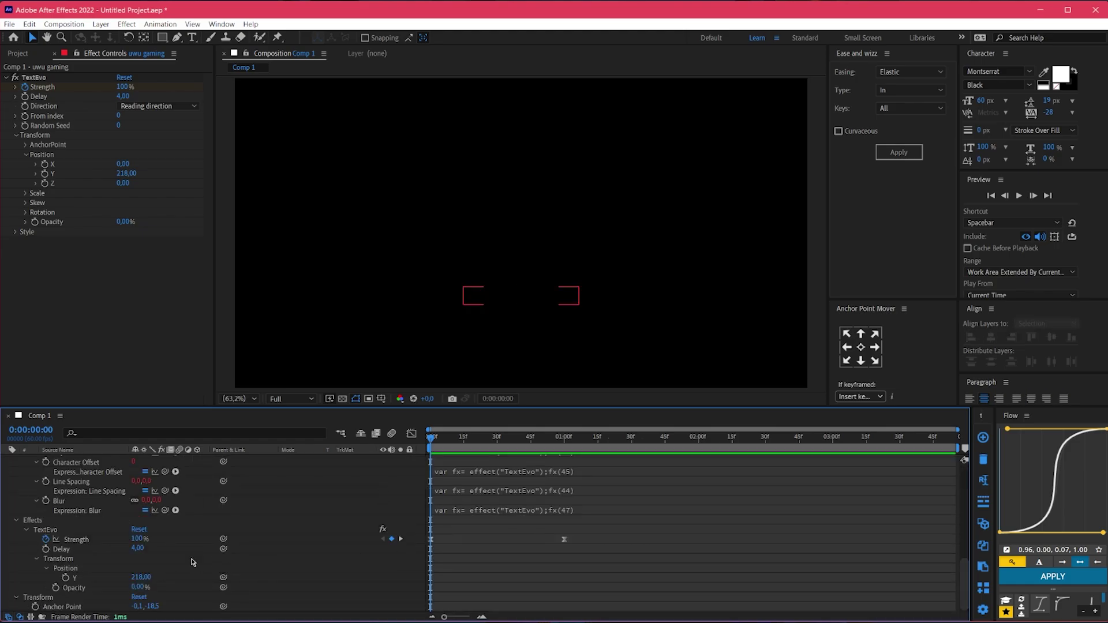
left_click_drag(644, 532, 416, 557)
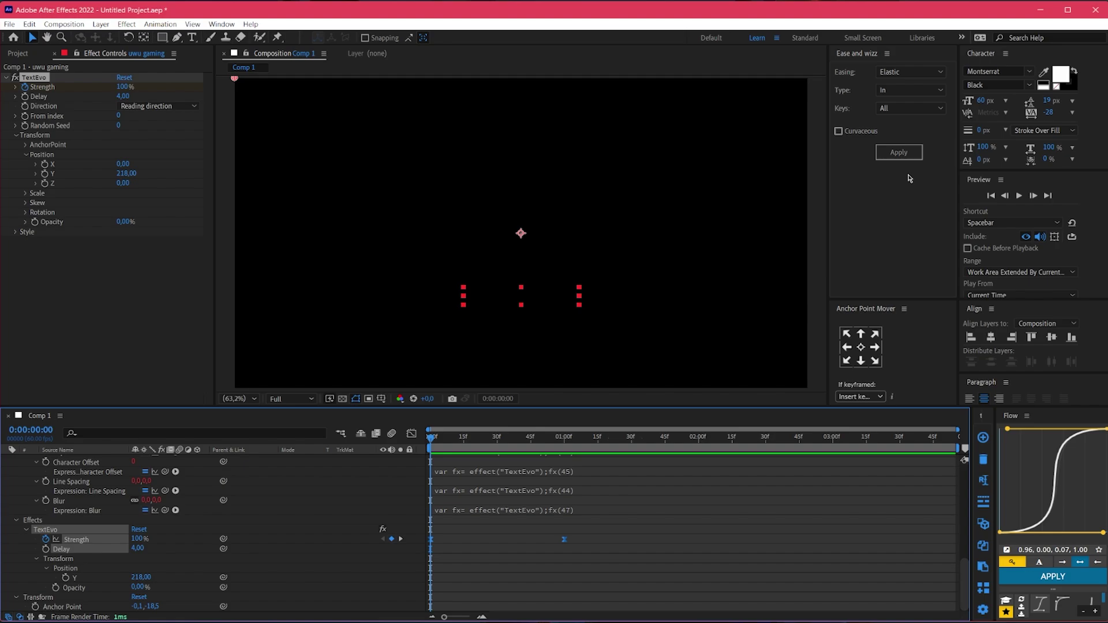
left_click(924, 72)
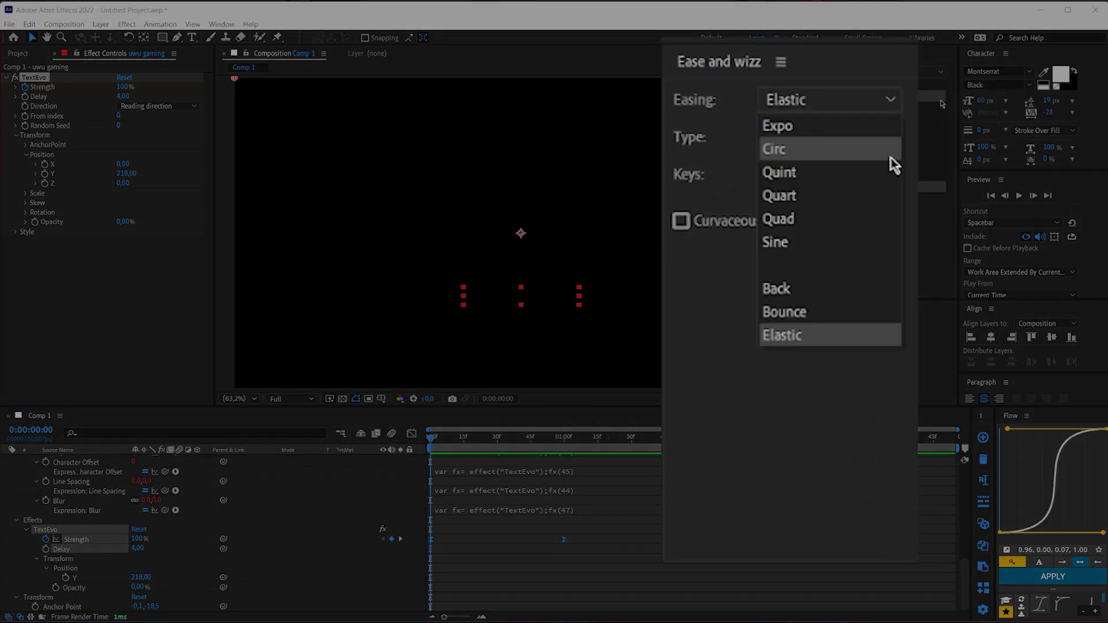
left_click(808, 335)
left_click(809, 141)
left_click(892, 212)
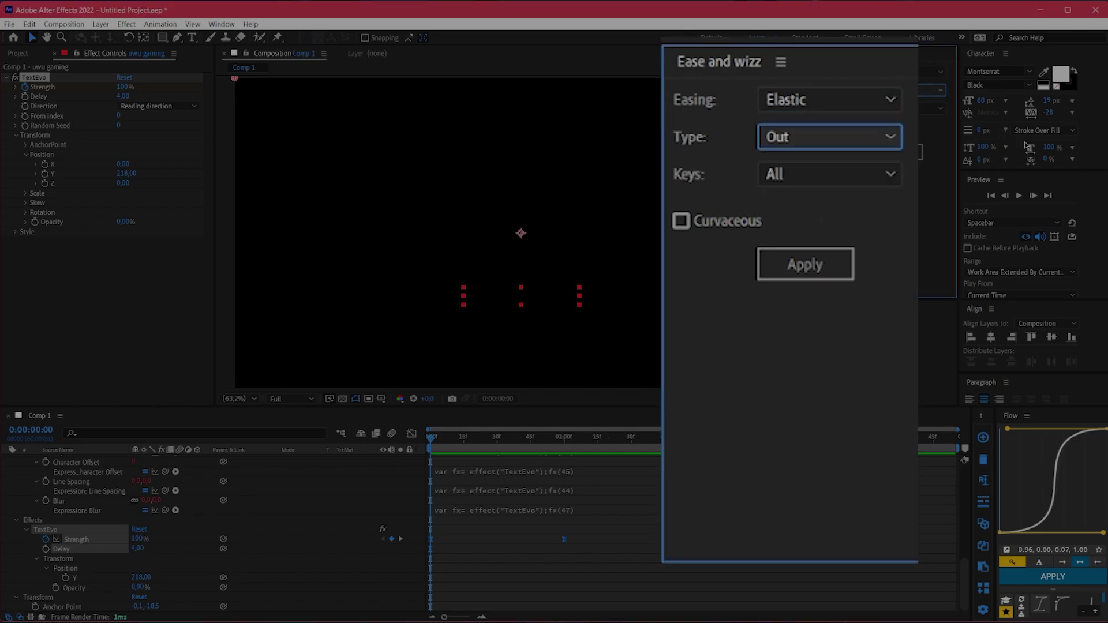
left_click(804, 268)
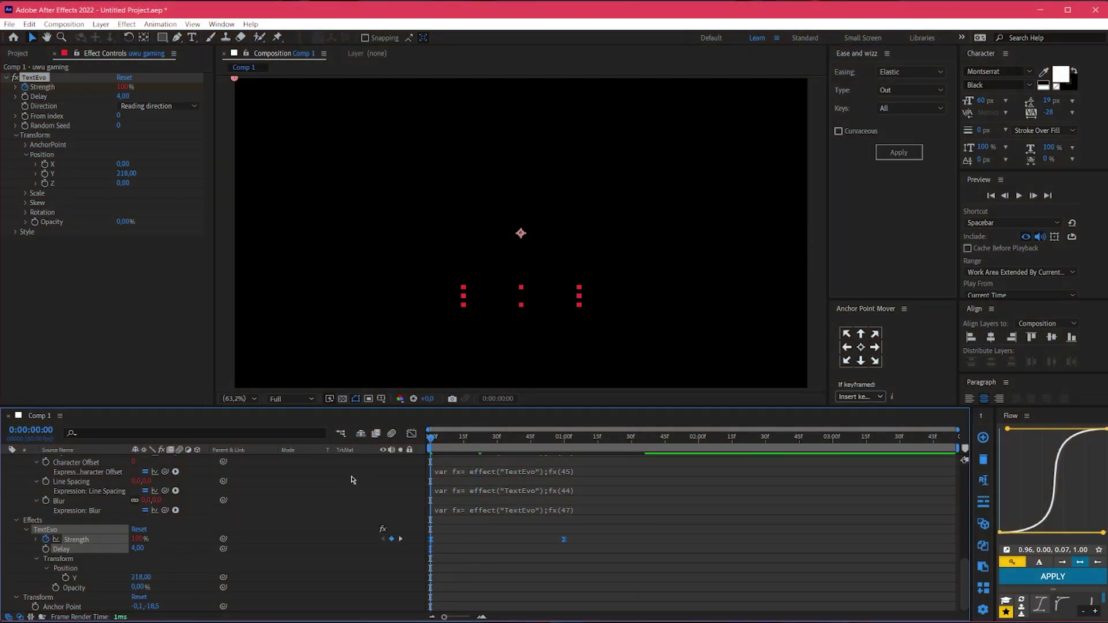
Preview the letters springing up into place, then reselect the uwu gaming layer.
key("u")
left_click(358, 480)
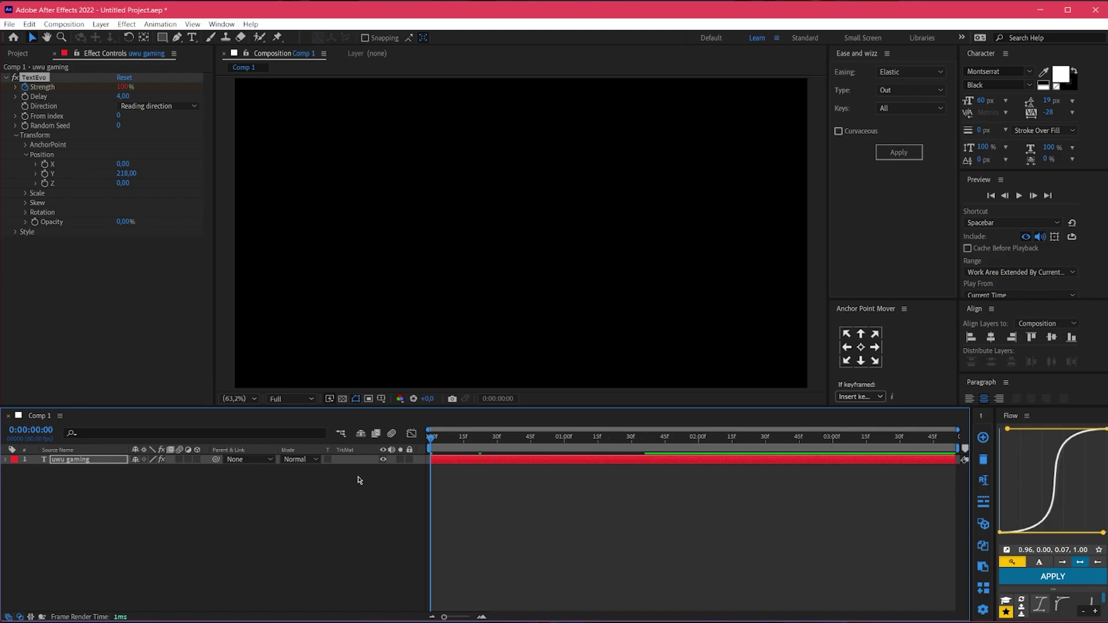
key("space")
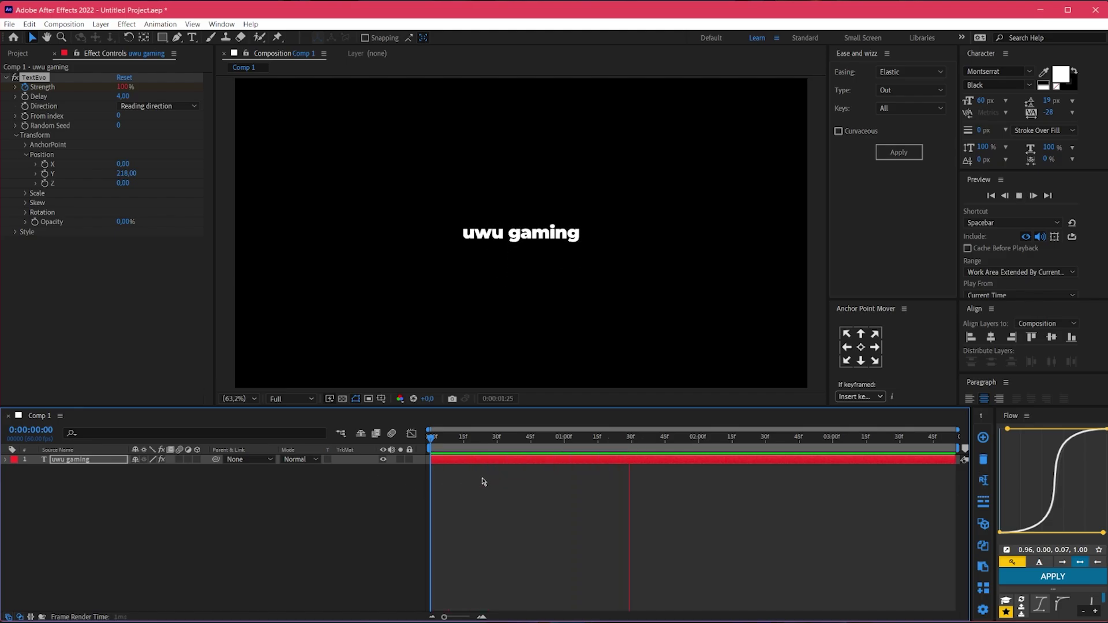
left_click(491, 479)
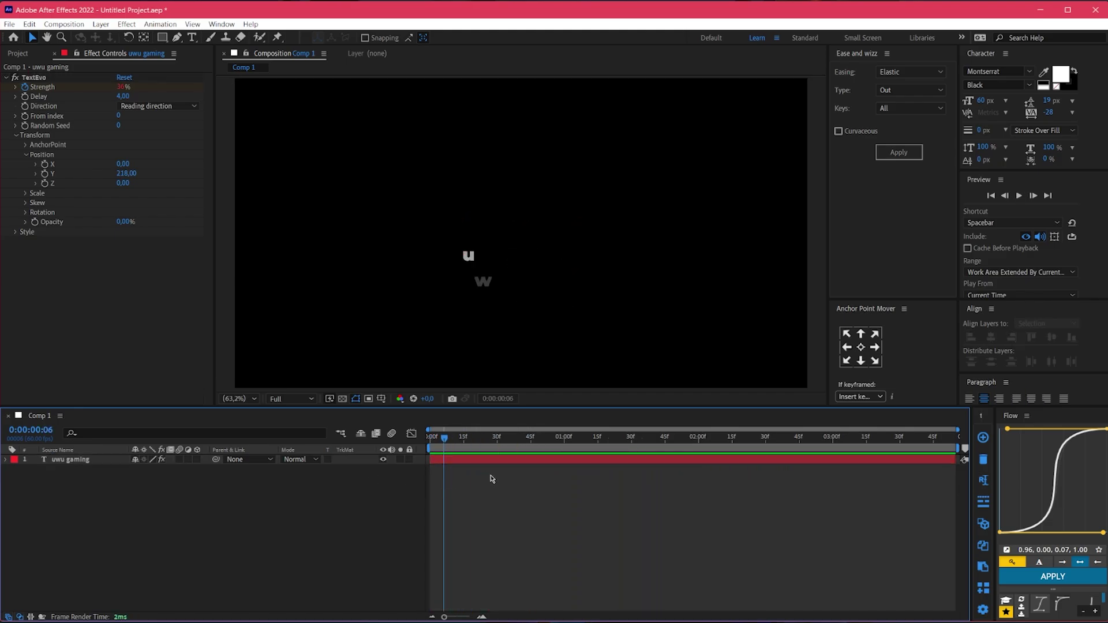
left_click(495, 460)
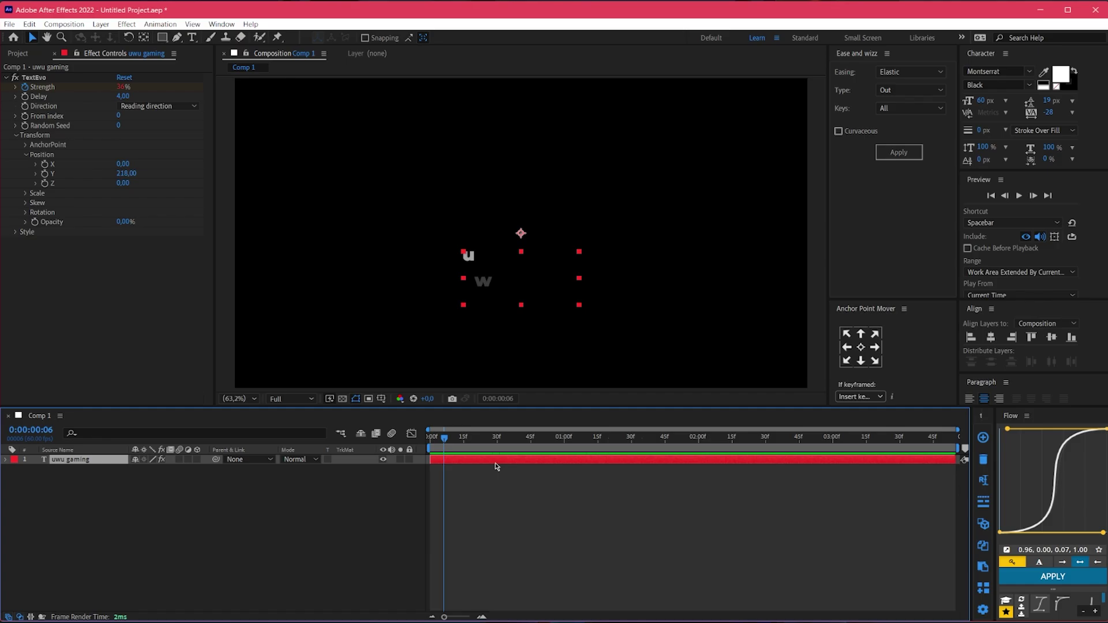
Add a Transform effect to the uwu gaming layer.
key("ctrl+space")
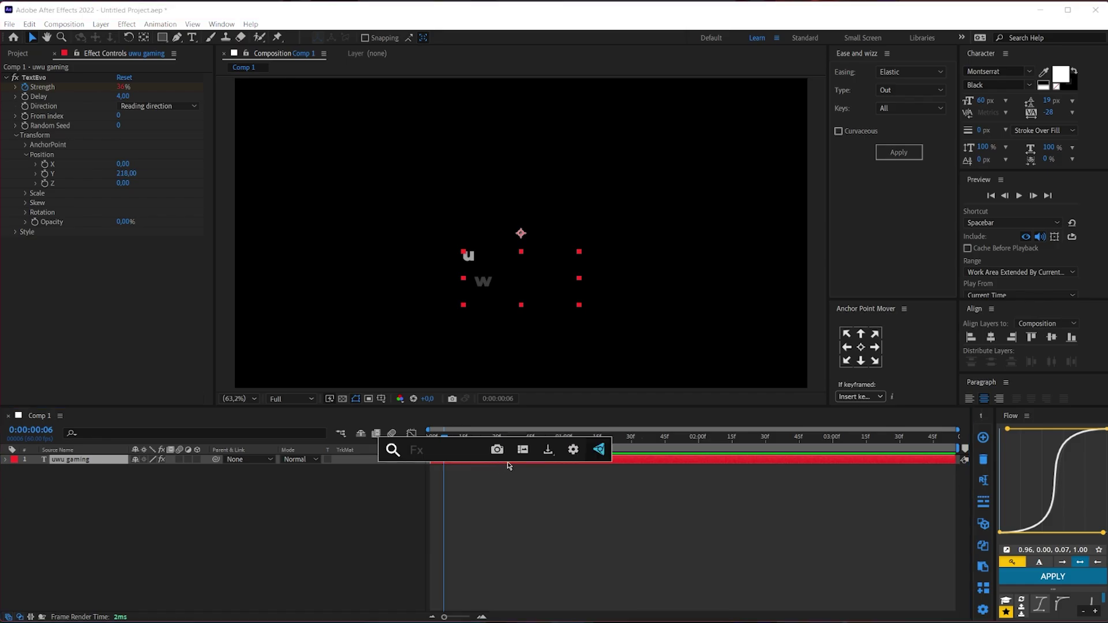
type("tranfo")
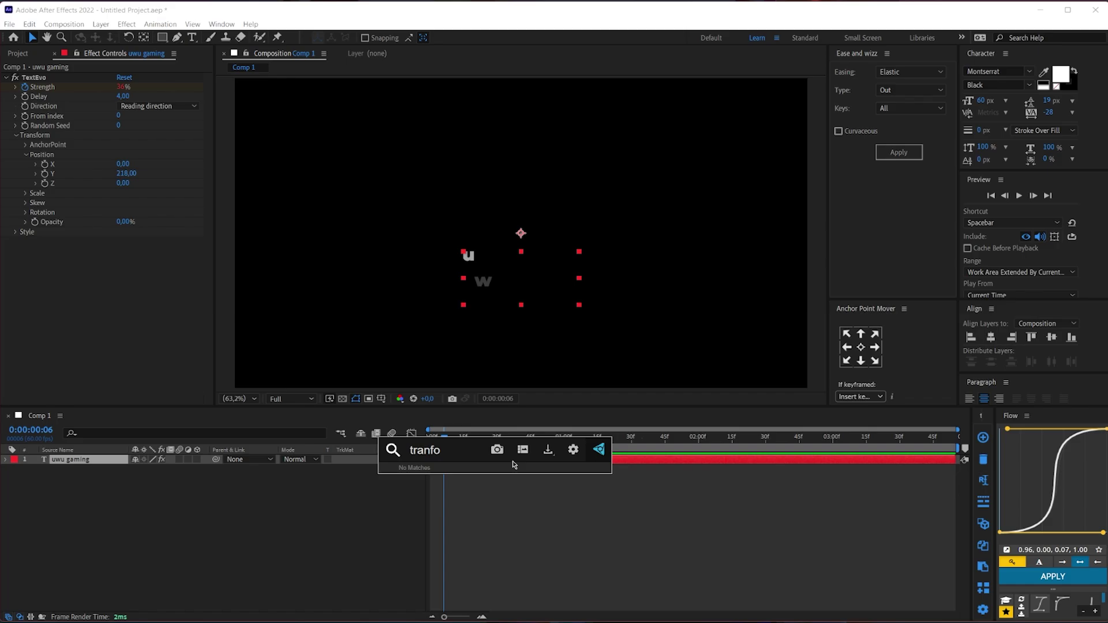
key("BackSpace")
key("BackSpace")
type("s")
key("Return")
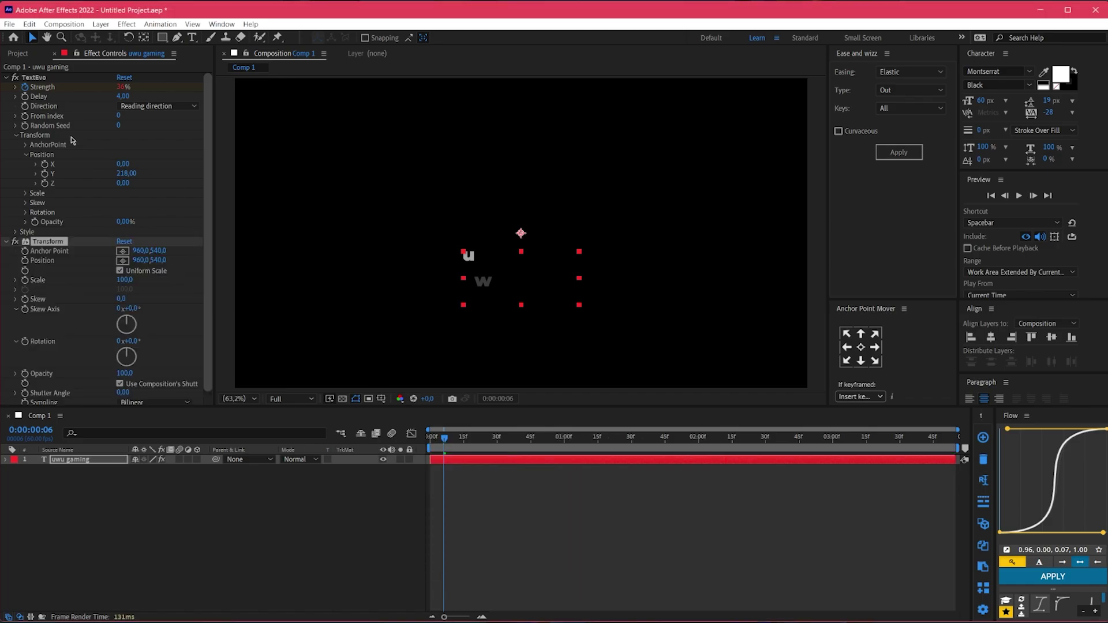
left_click(7, 77)
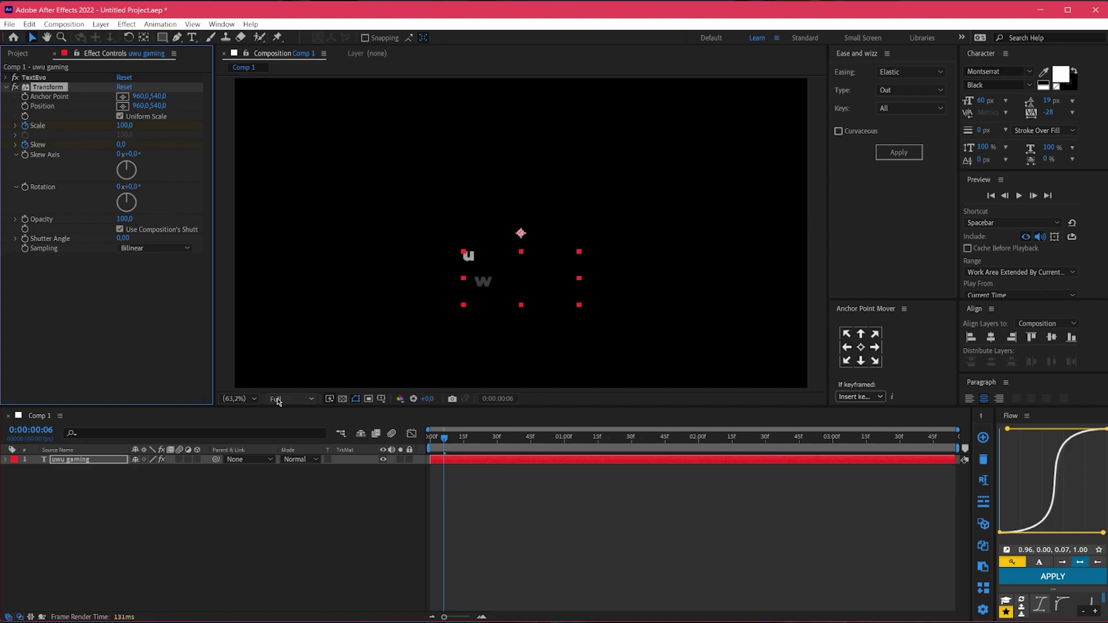
Keyframe Scale to 158 and Skew to -4, moving those keyframes to the end.
key("u")
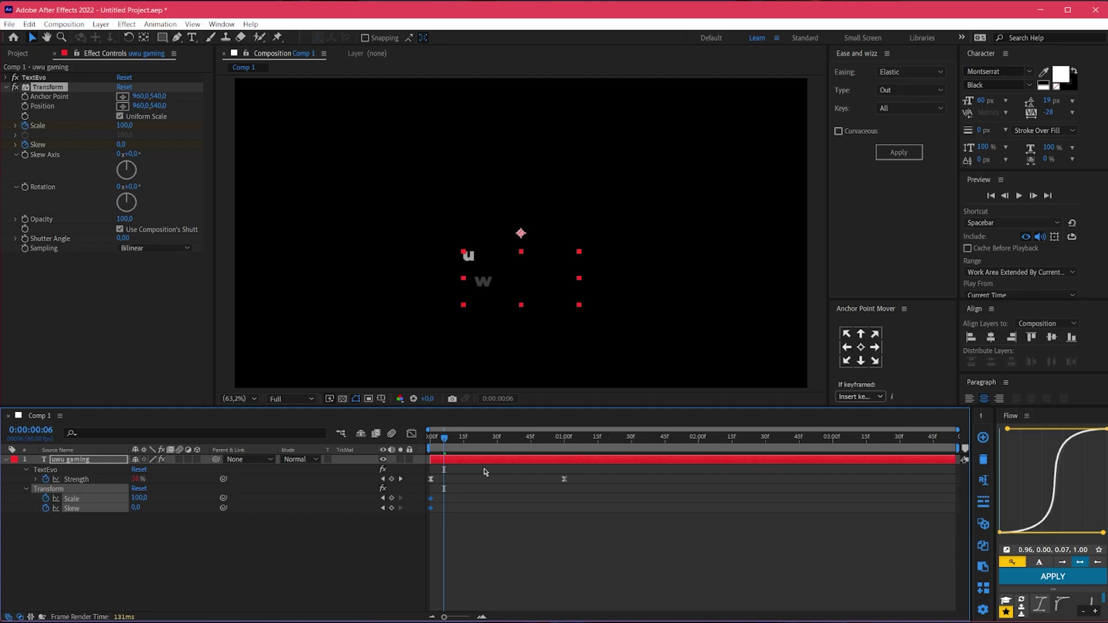
key("space")
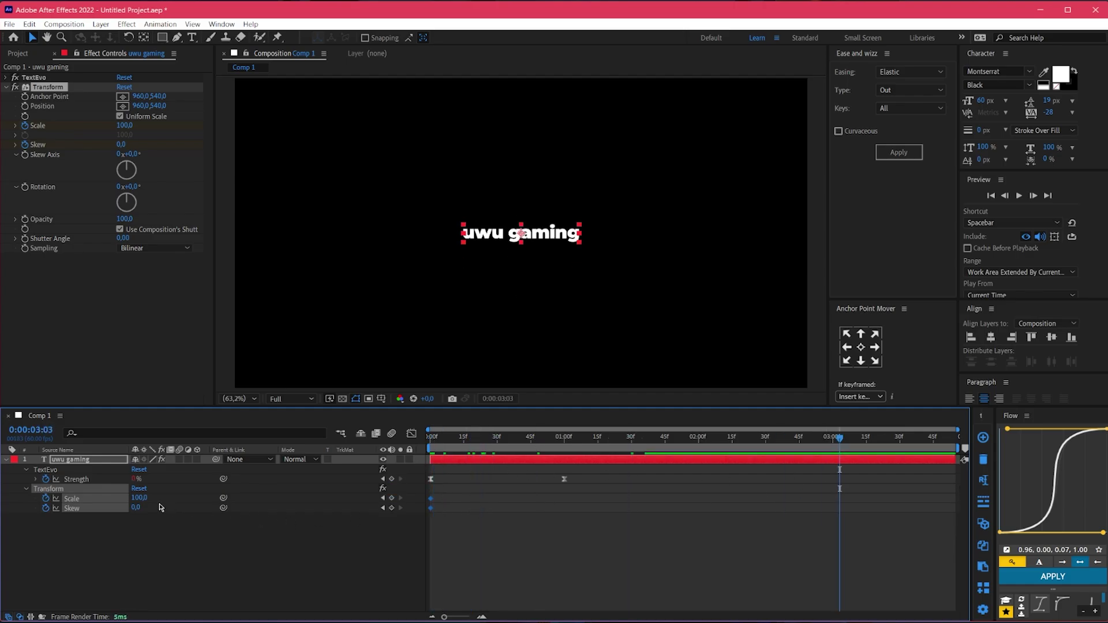
mouse_move(140, 498)
left_mouse_down()
mouse_move(175, 498)
mouse_move(137, 508)
left_mouse_up()
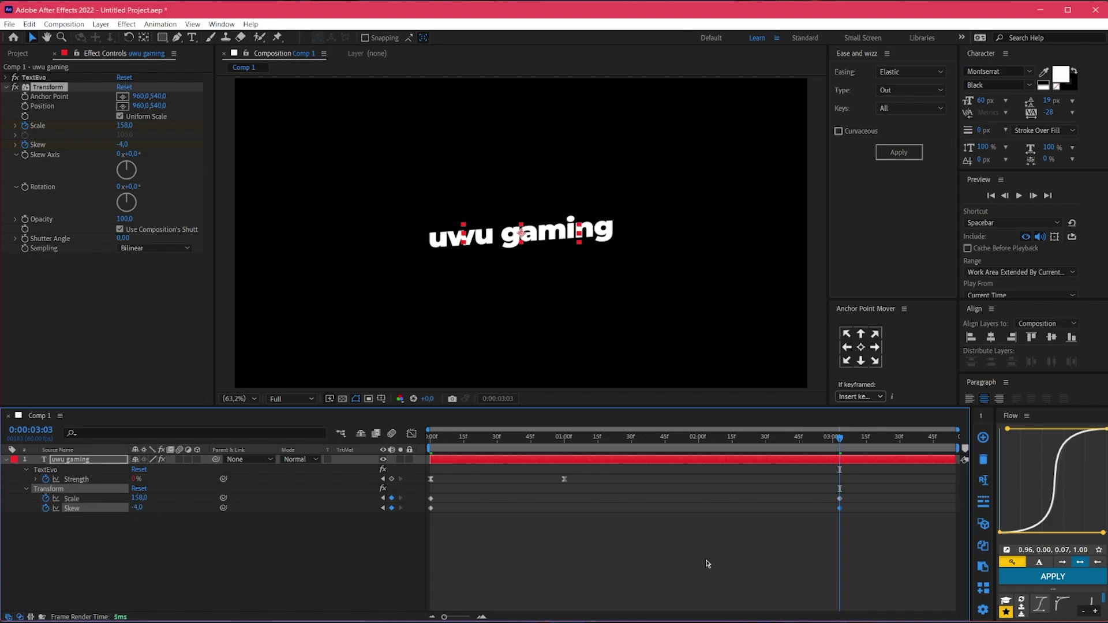
left_click_drag(822, 496, 953, 508)
left_click(187, 570)
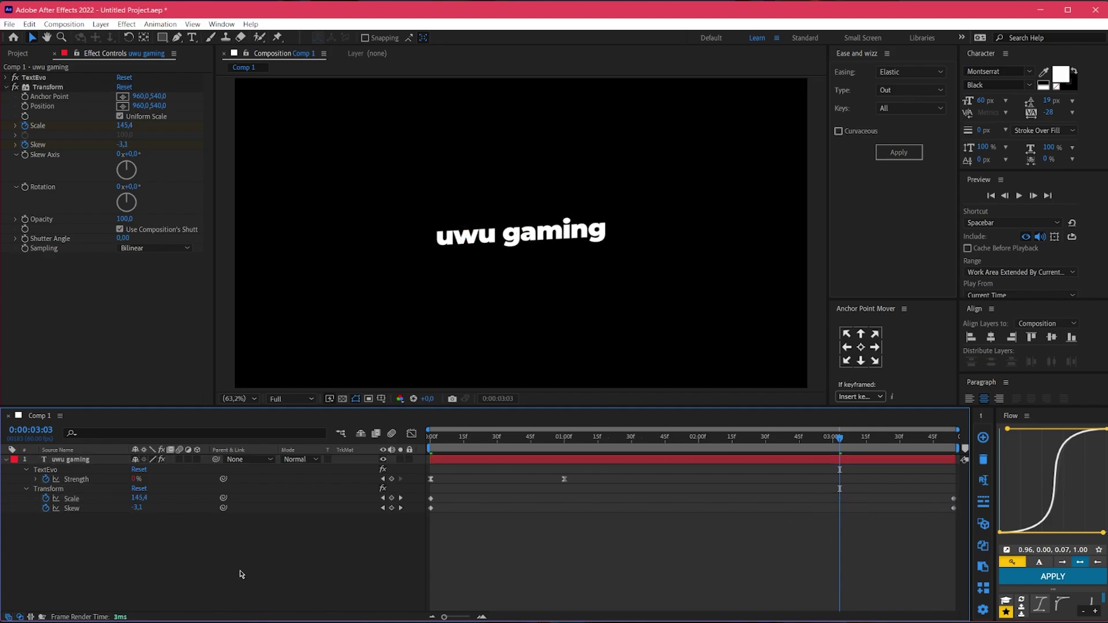
left_click(83, 500)
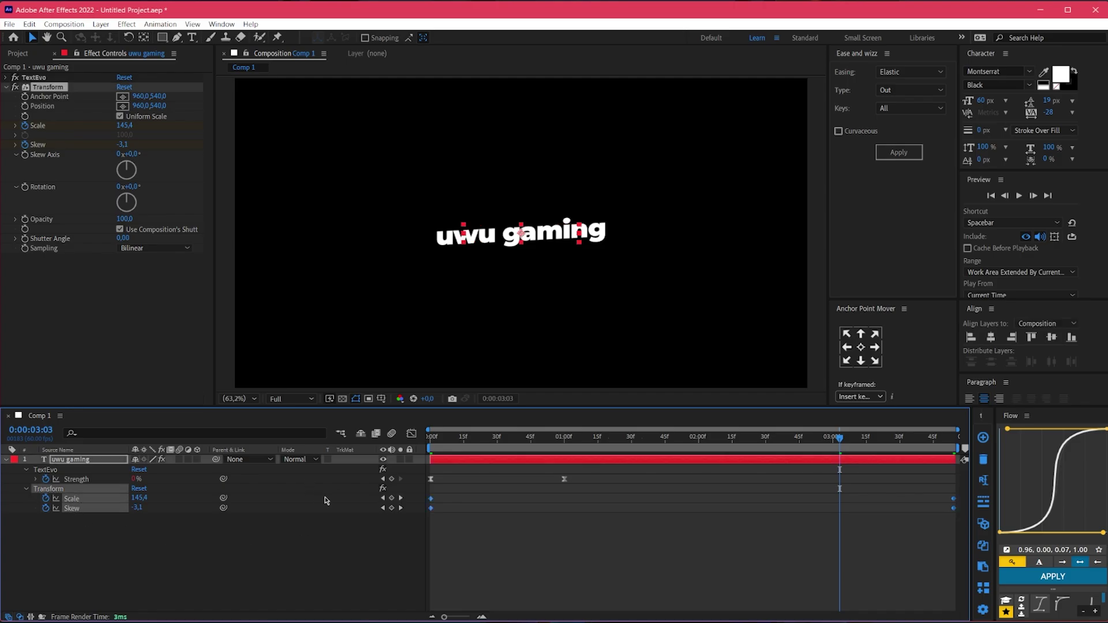
Show the Scale and Skew curves in the Graph Editor's value graph.
left_click(412, 434)
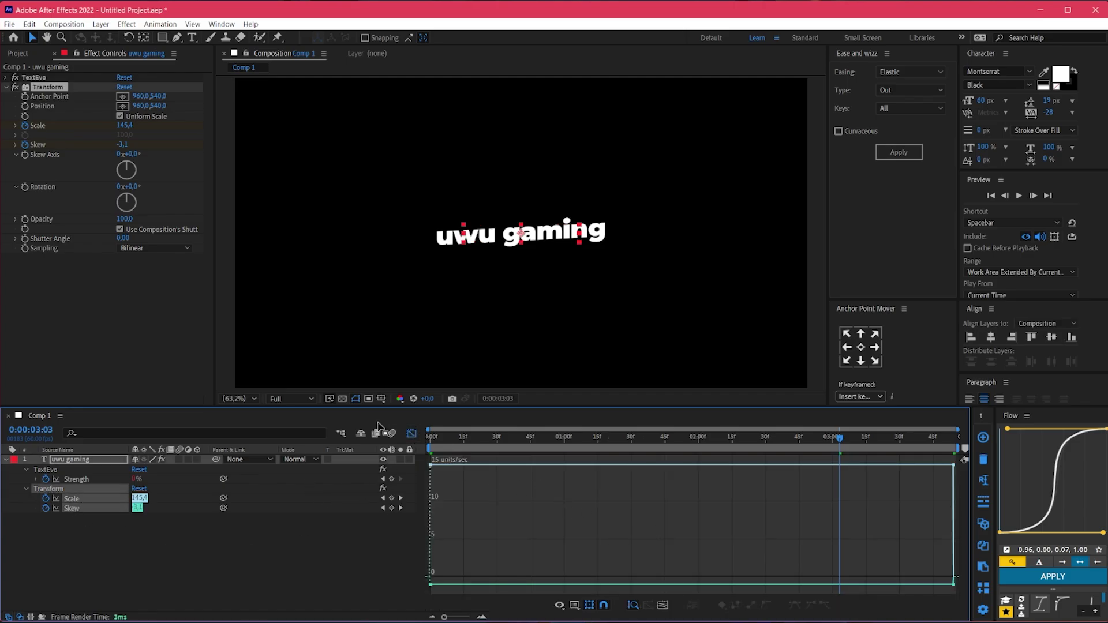
left_click(410, 434)
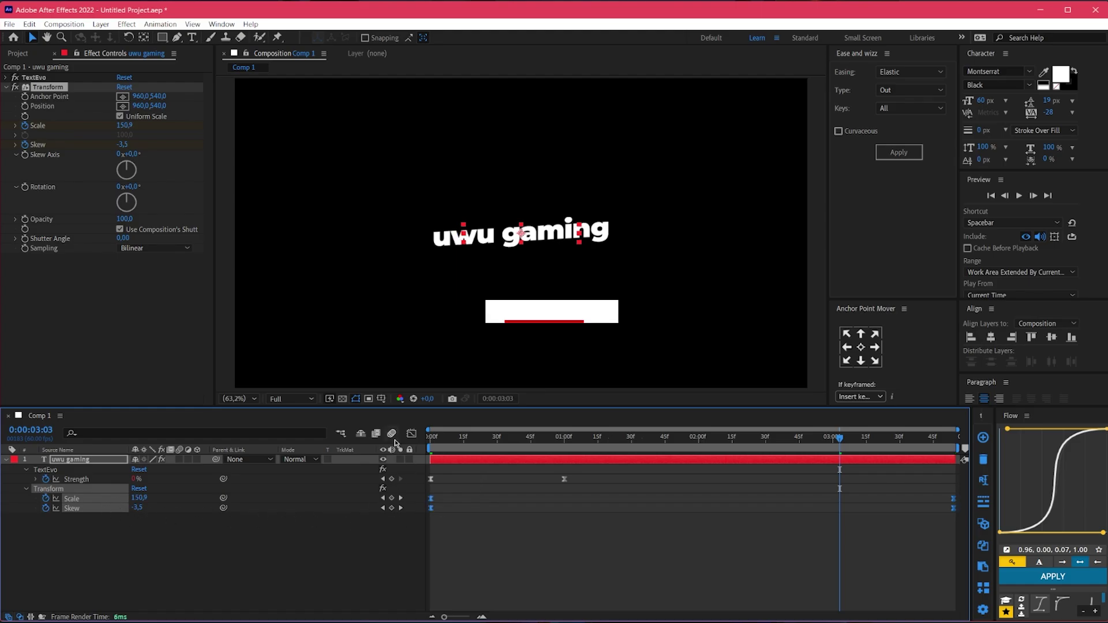
key("shift+F3")
right_click(750, 574)
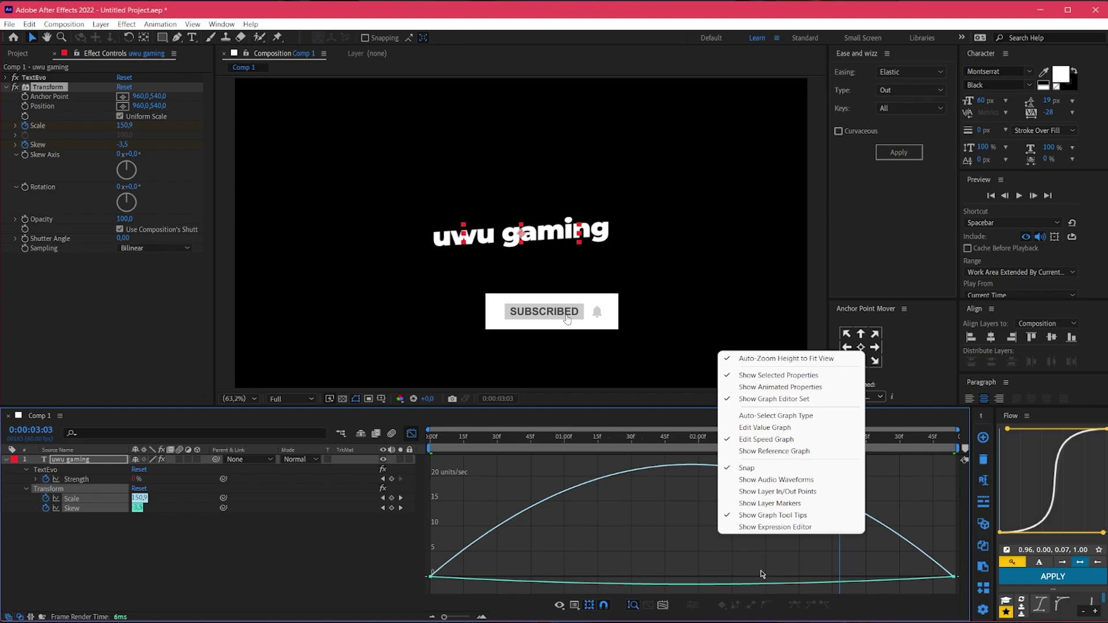
left_click(767, 431)
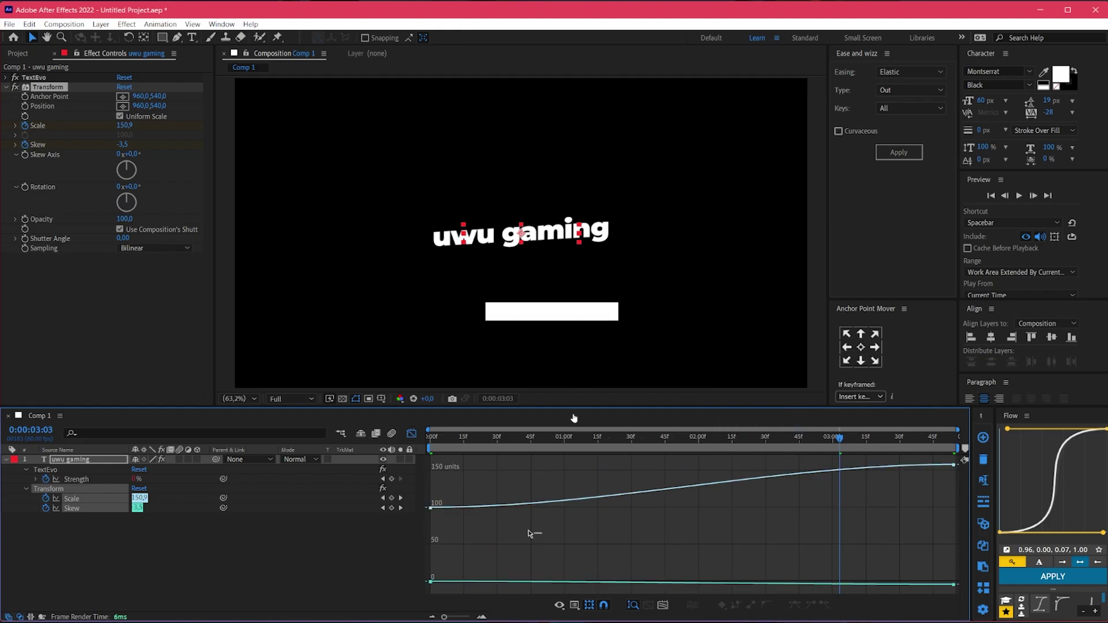
Pull the Scale and Skew bezier handles into a steep S-shaped curve.
key("ctrl+a")
left_click_drag(604, 508, 761, 508)
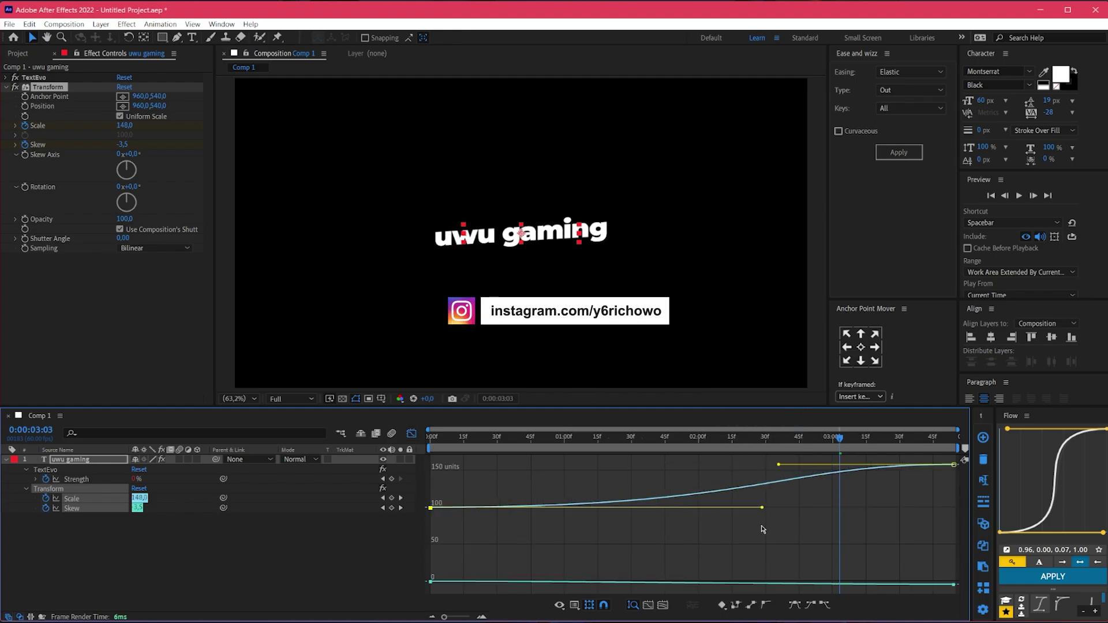
left_click_drag(778, 465, 631, 464)
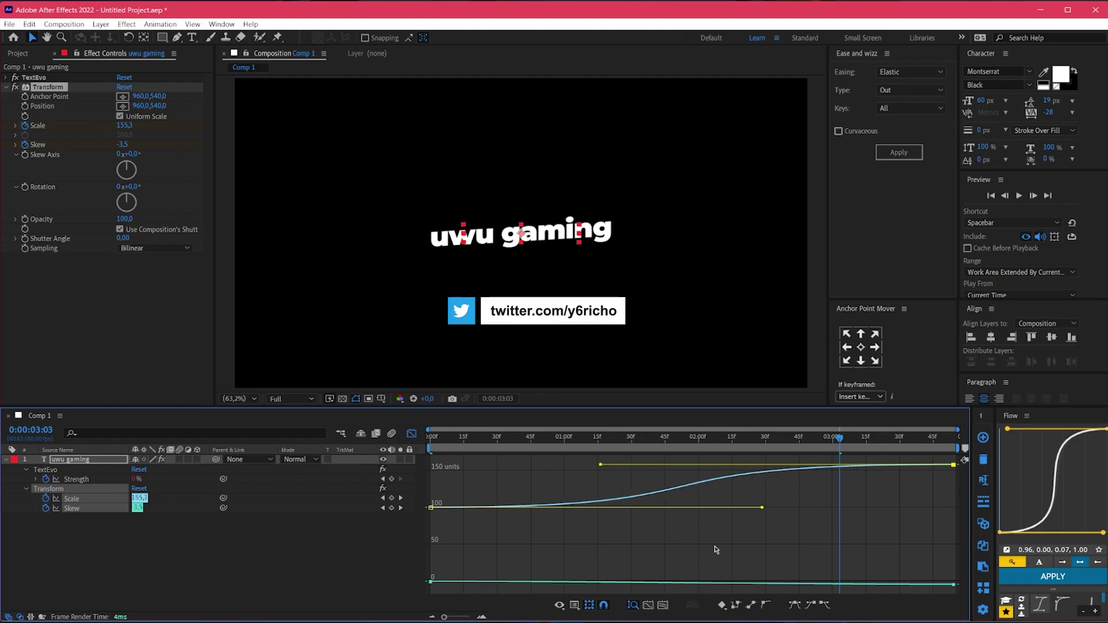
left_click_drag(522, 552, 427, 592)
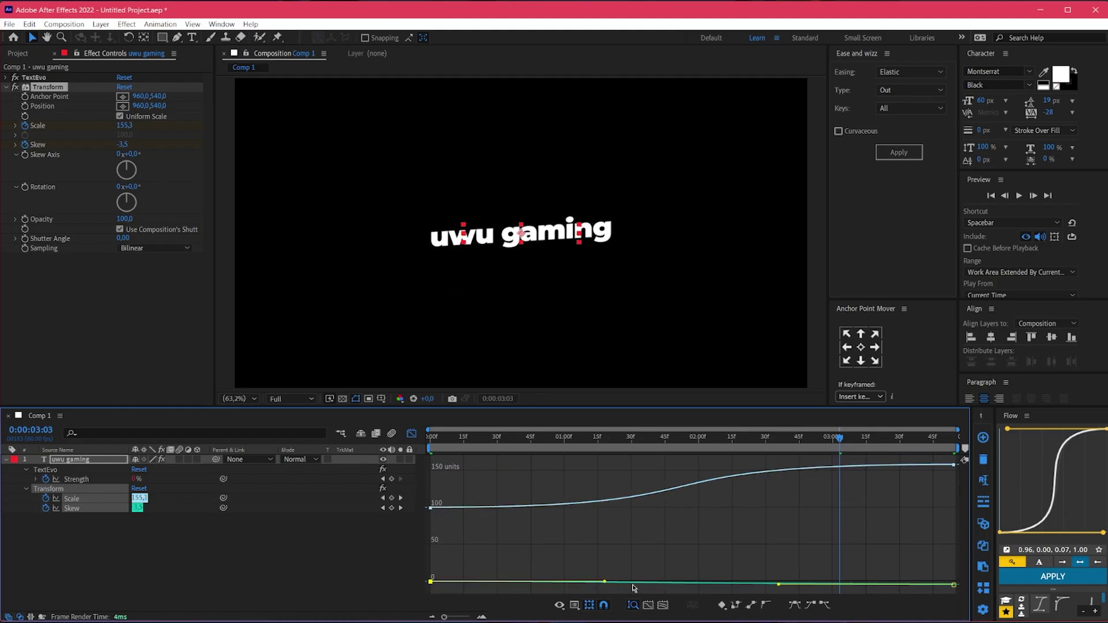
left_click_drag(604, 582, 516, 584)
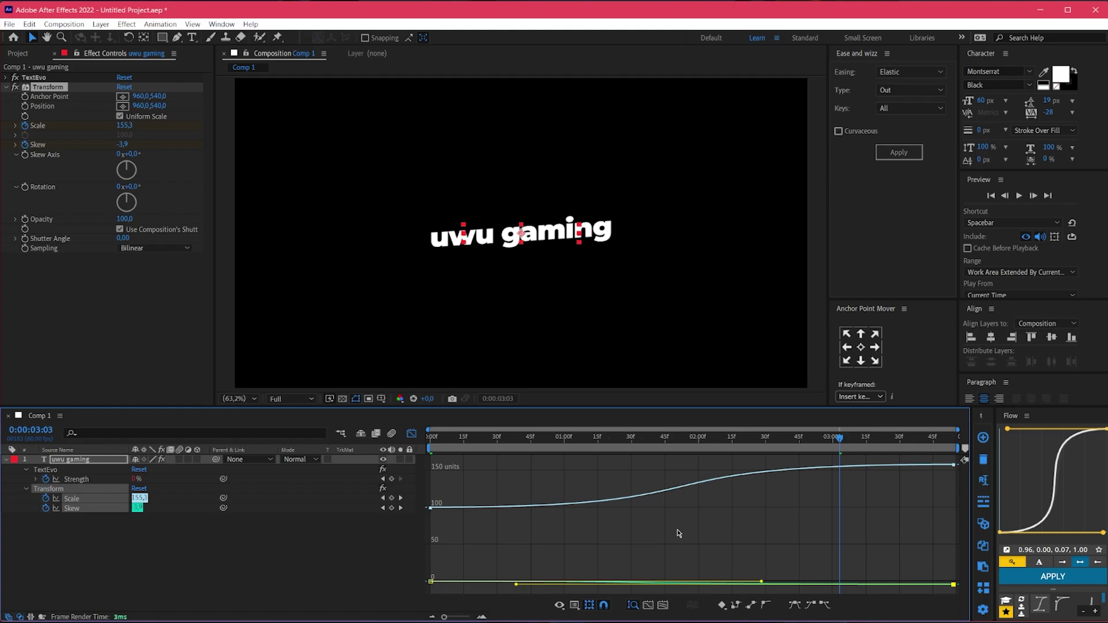
Stretch the Scale ease handles further for a sharper mid-animation rise, then preview.
left_click_drag(639, 450, 430, 461)
left_click(411, 436)
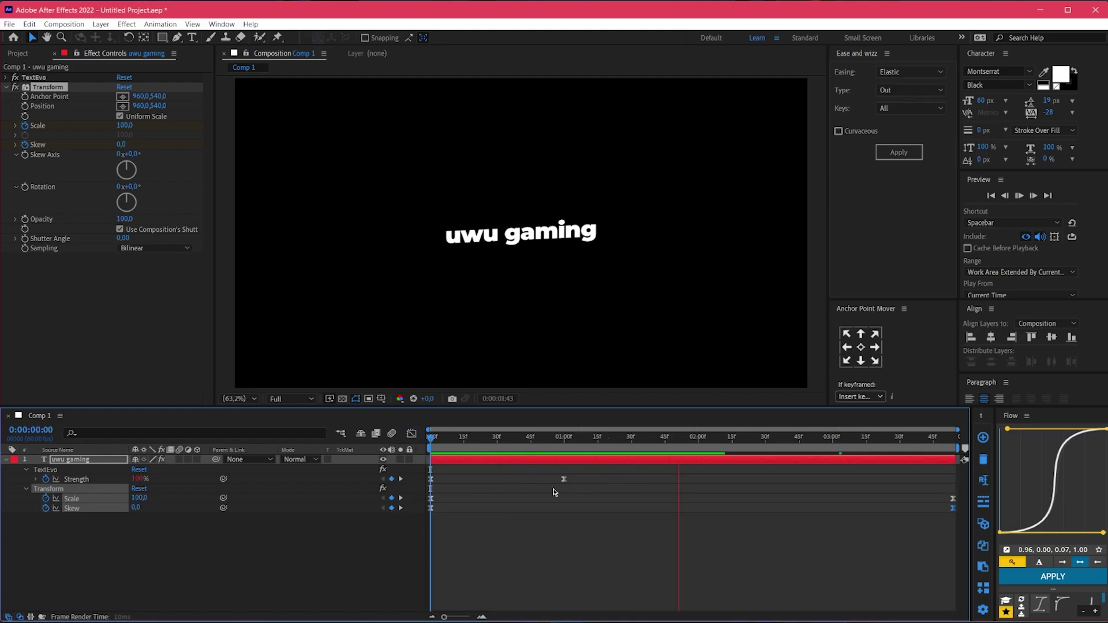
left_click(592, 442)
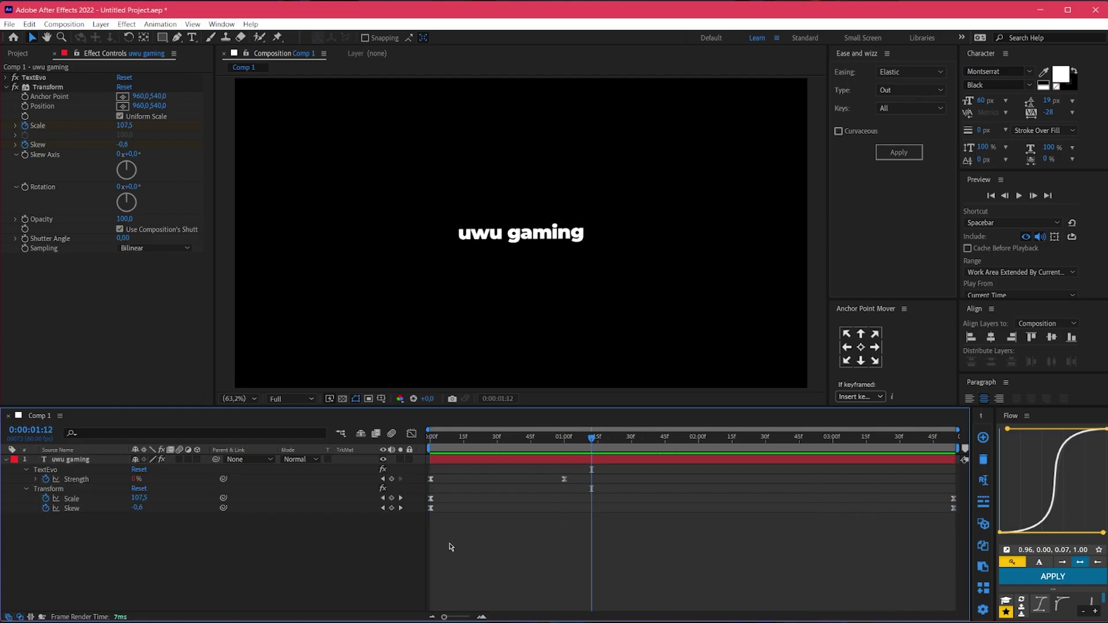
key("shift+F3")
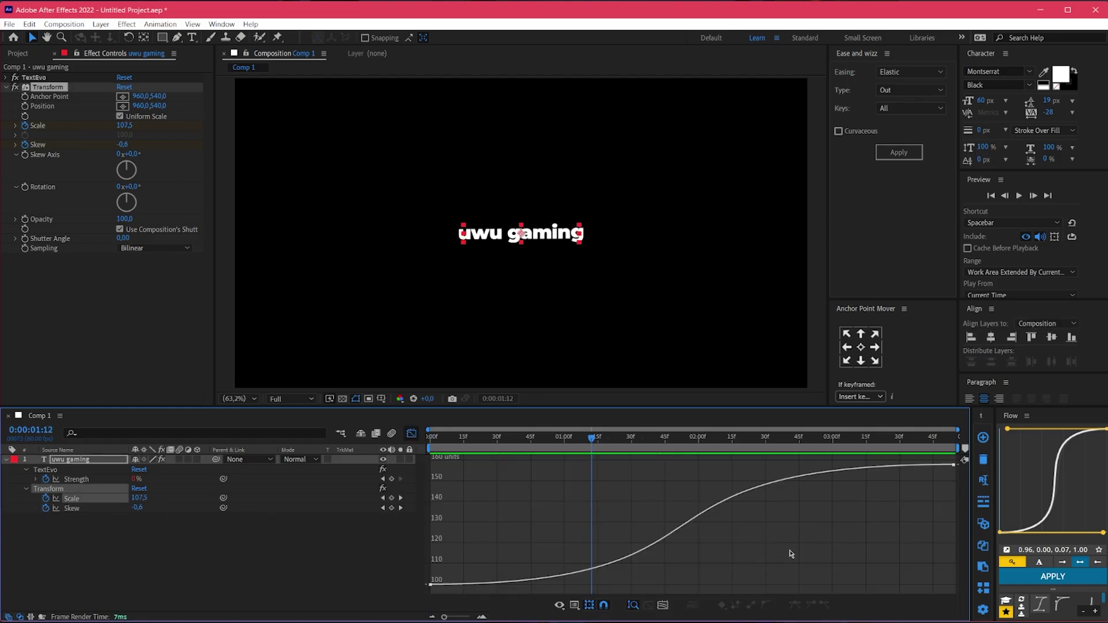
left_click_drag(763, 585, 929, 586)
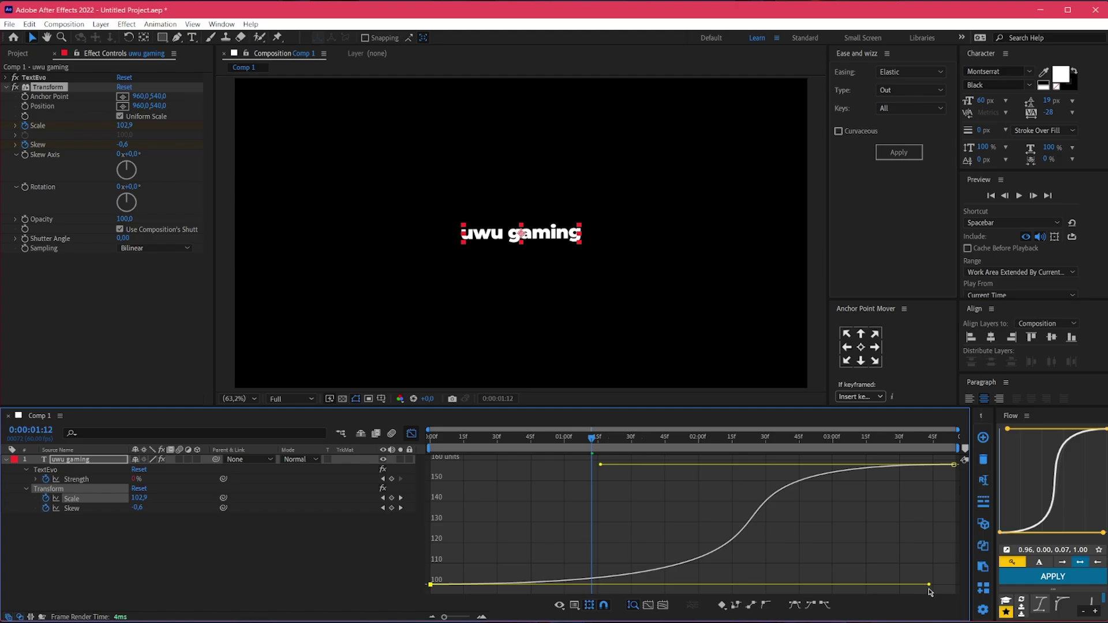
left_click_drag(600, 465, 474, 484)
key("Home")
key("space")
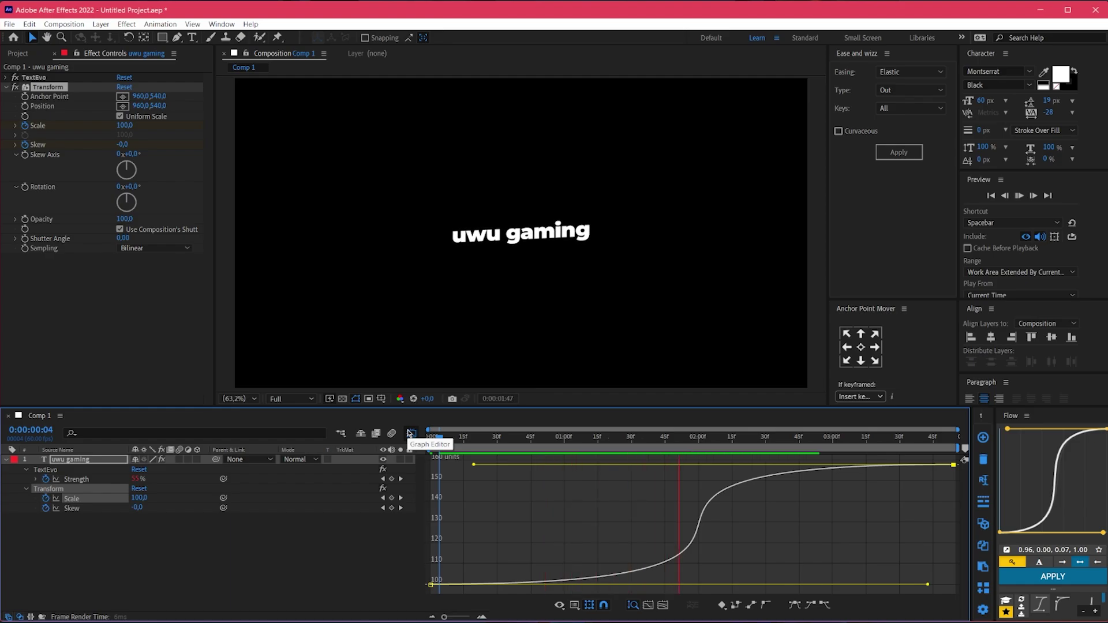
Apply a second TextEvo effect, TextEvo 2, to the uwu gaming layer.
left_click(410, 434)
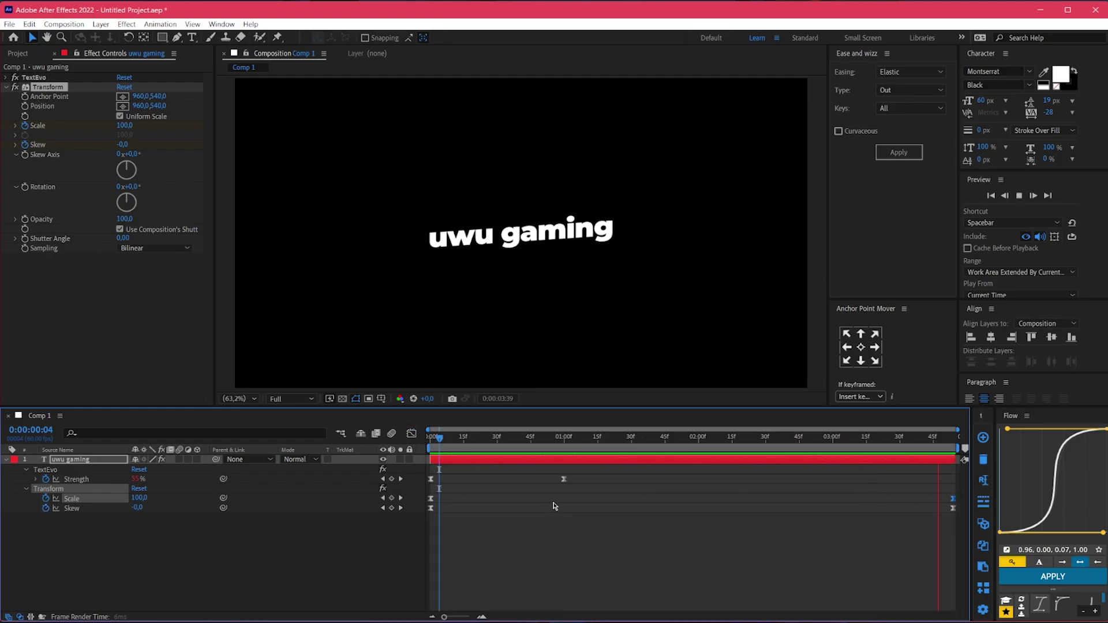
left_click(618, 513)
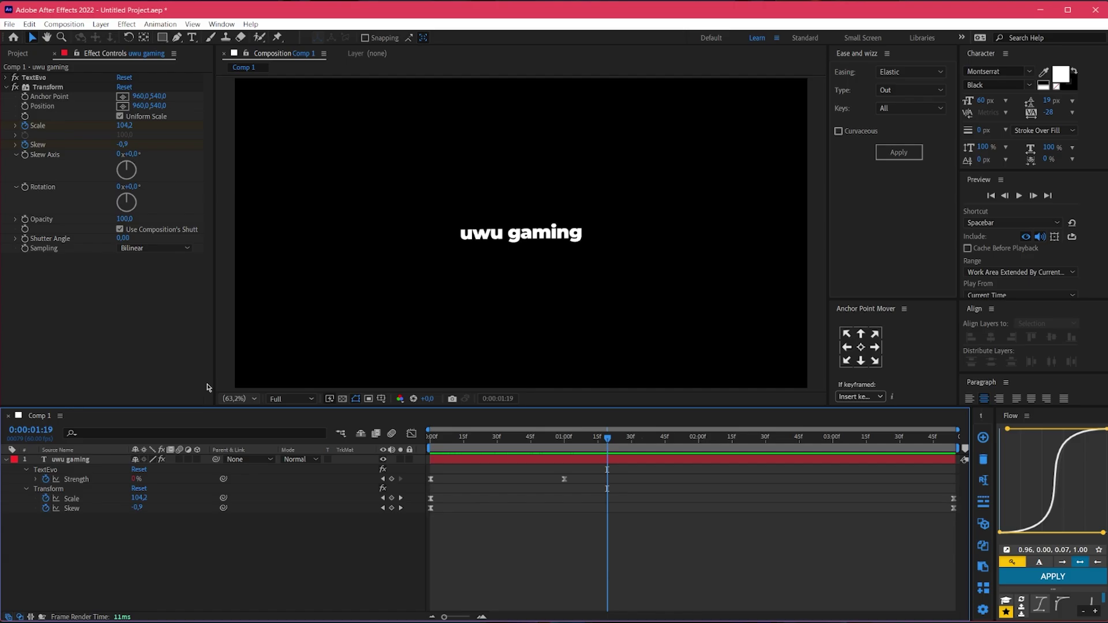
left_click(647, 460)
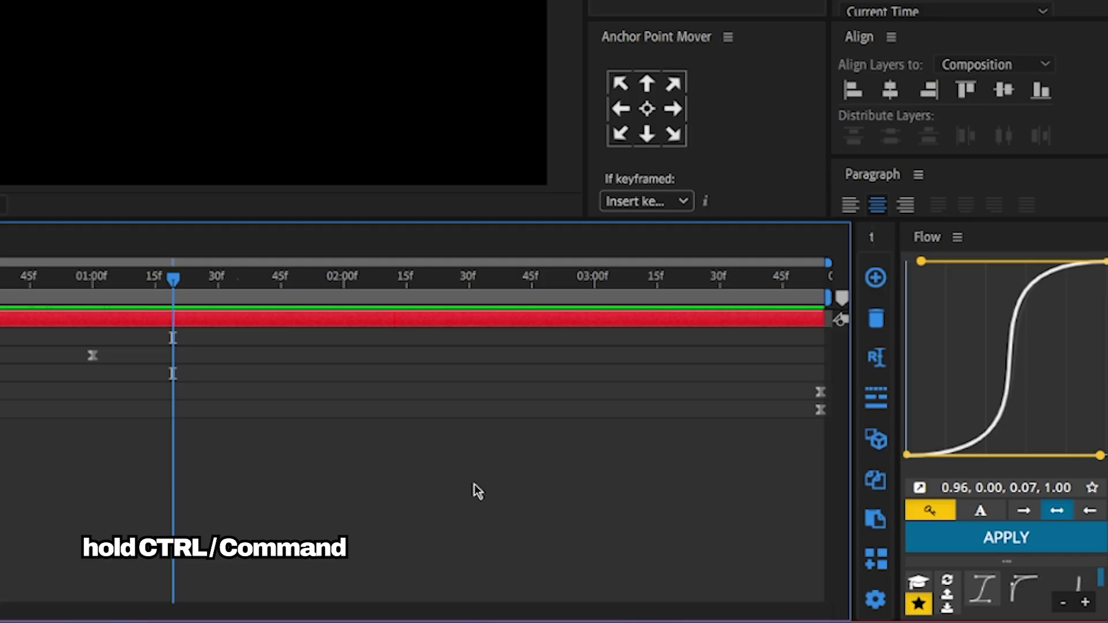
left_click(874, 283, "ctrl")
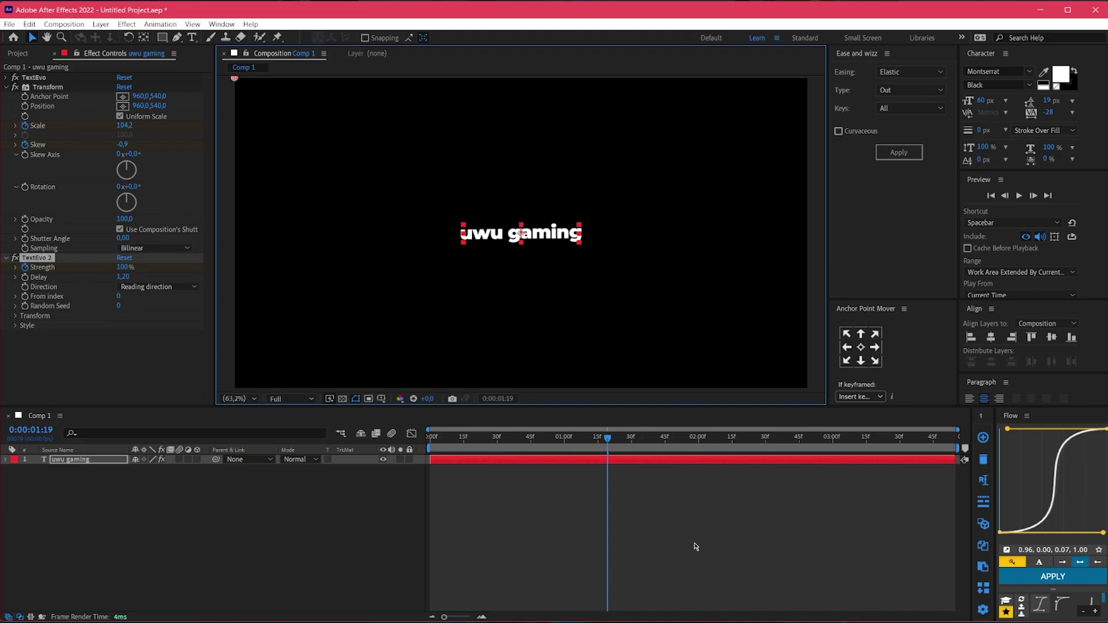
Set TextEvo 2's Transform Position Y to -206.
left_click(7, 88)
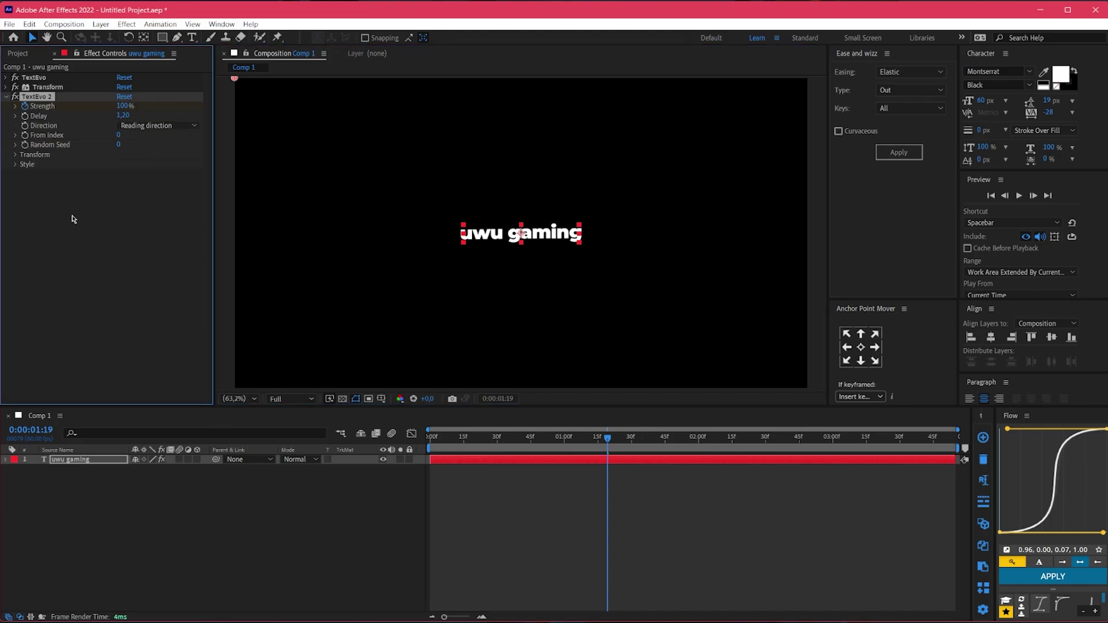
left_click(15, 155)
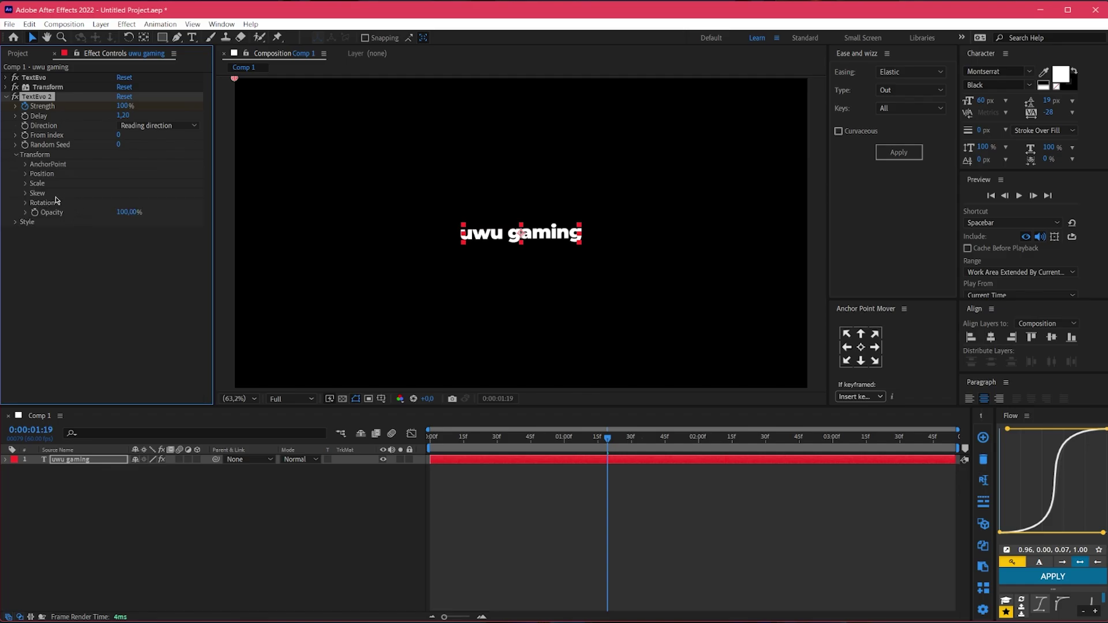
left_click(25, 175)
left_click_drag(120, 192, 98, 263)
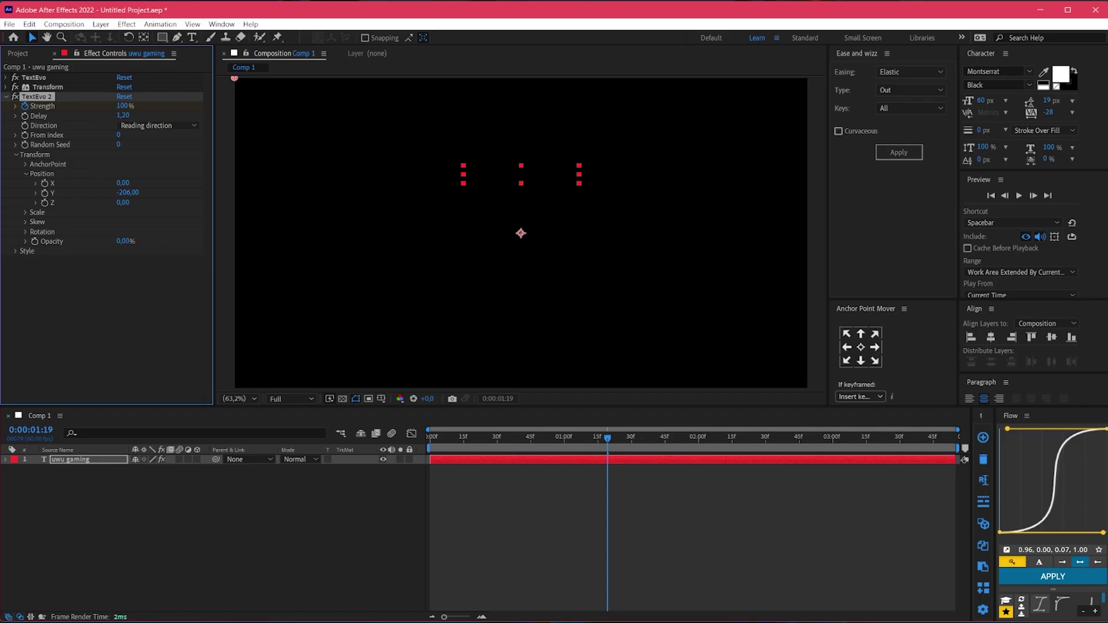
Move TextEvo 2's Strength keyframes later in the timeline and set its Delay to 4.
key("u")
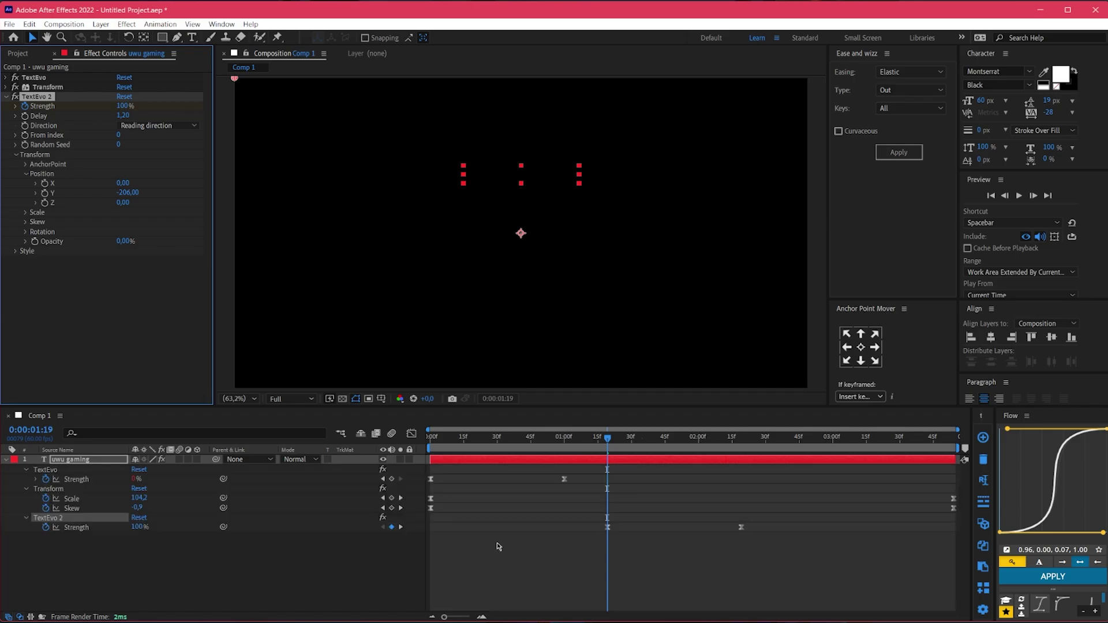
left_click(60, 518)
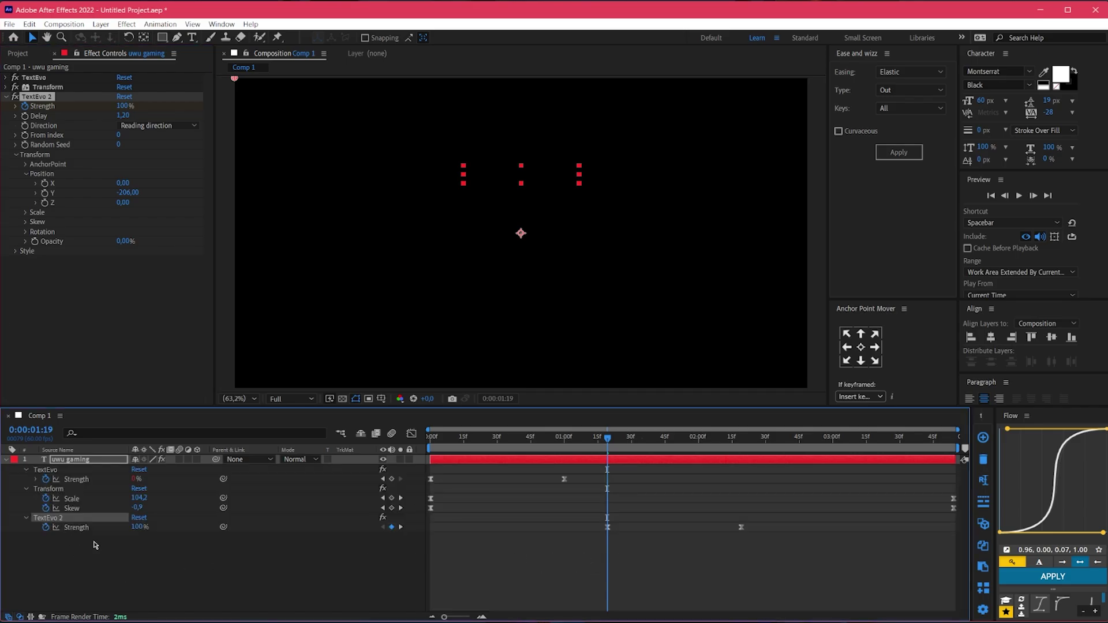
left_click(609, 528)
left_click_drag(612, 528, 609, 528)
key("space")
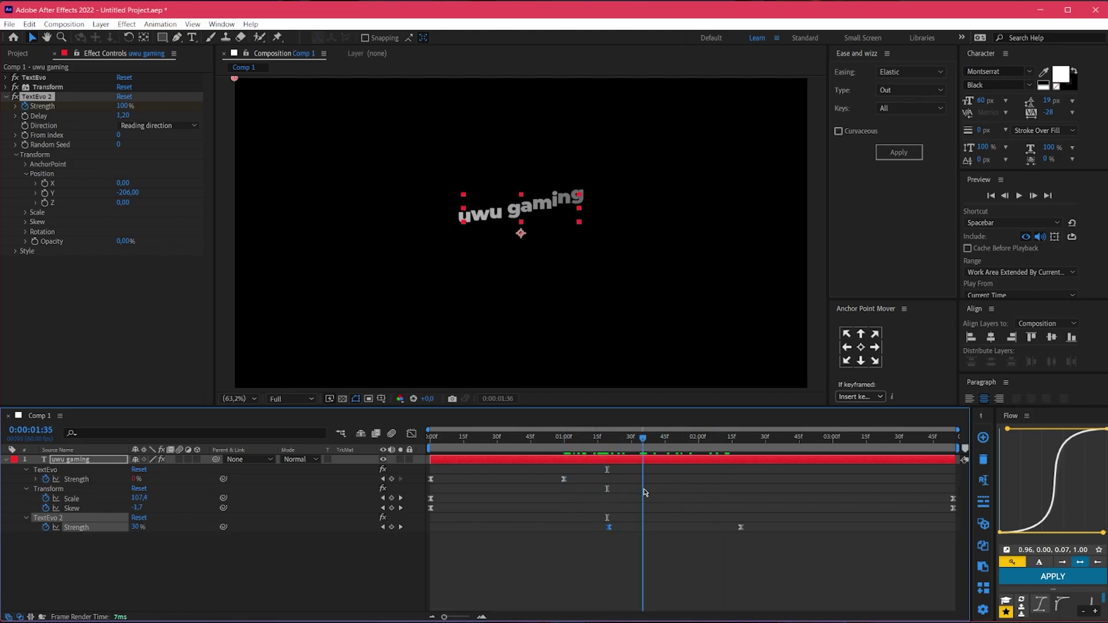
left_click(604, 539)
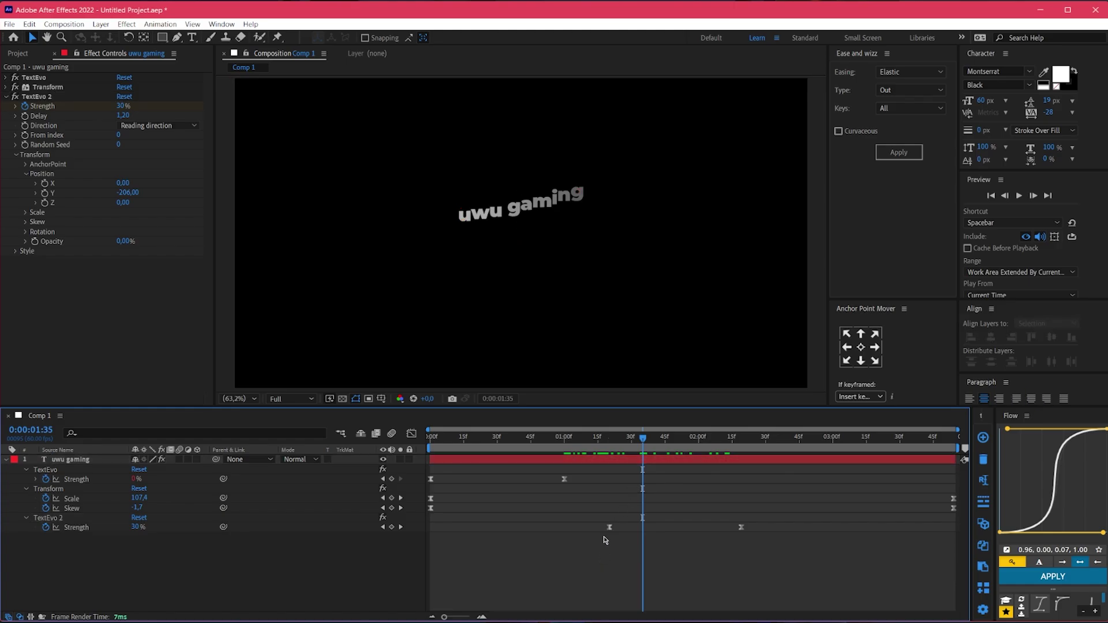
left_click_drag(610, 528, 877, 563)
left_click(120, 116)
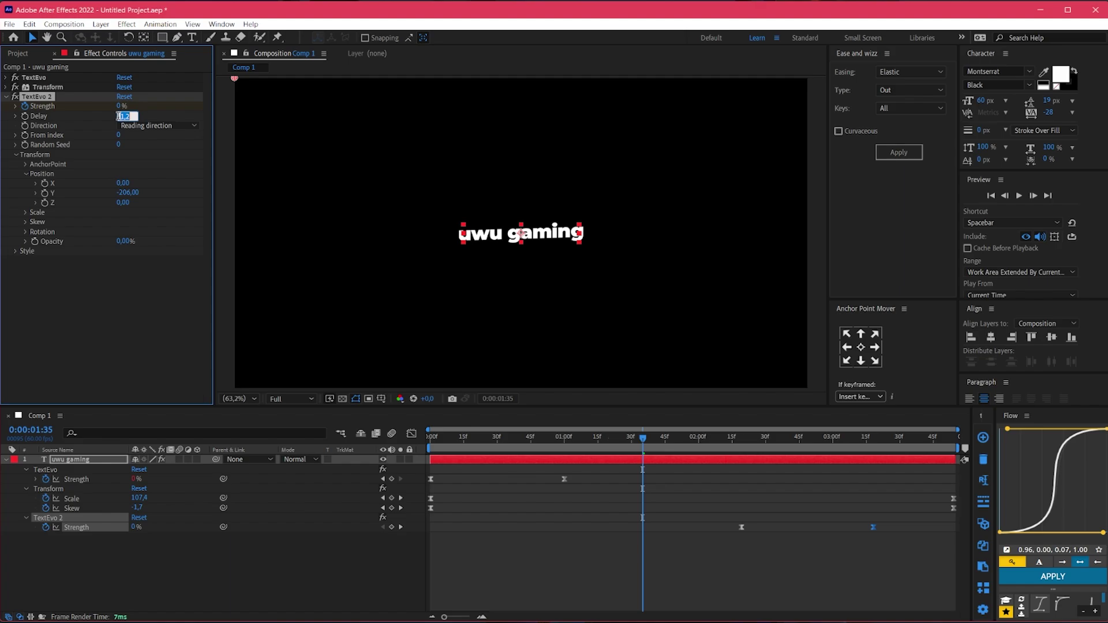
key("Return")
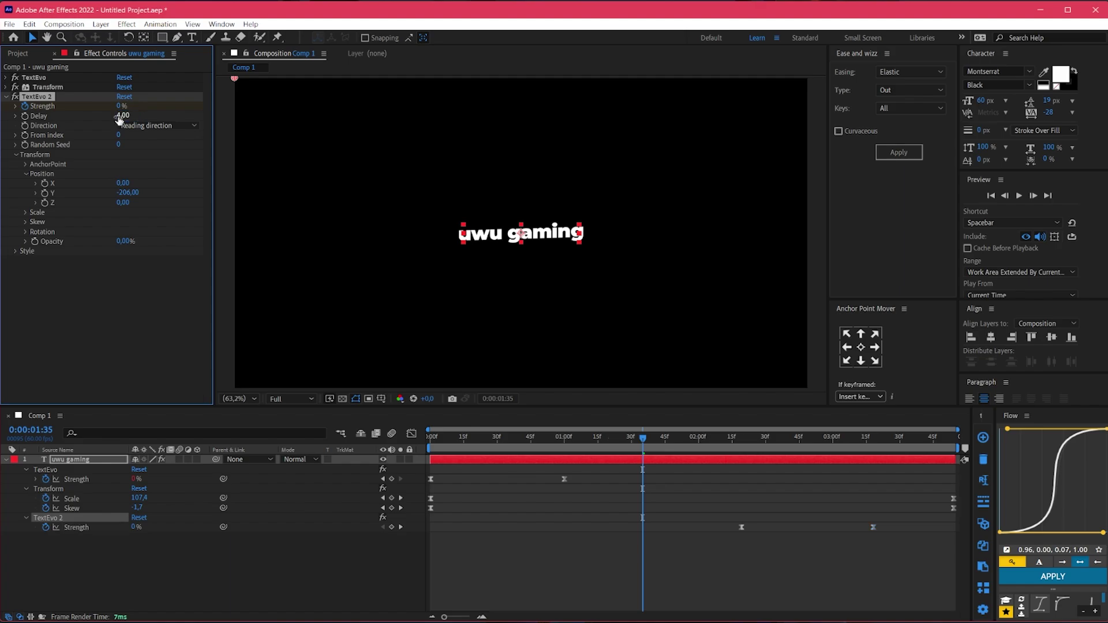
Apply Elastic In easing to both TextEvo 2 Strength keyframes so the letters spring out.
key("space")
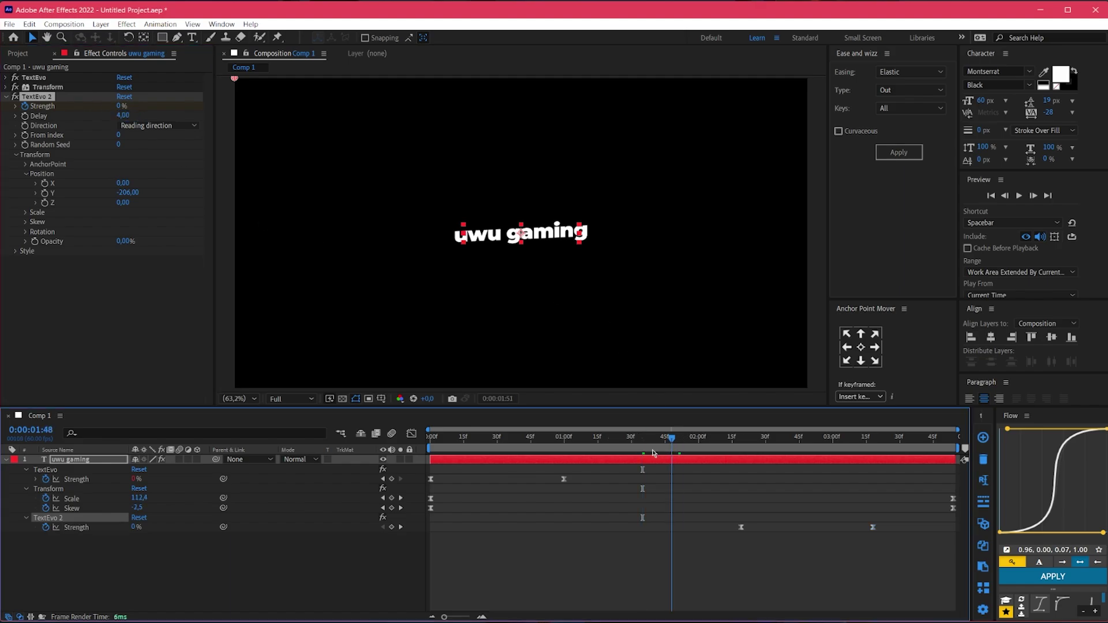
left_click_drag(714, 558, 892, 520)
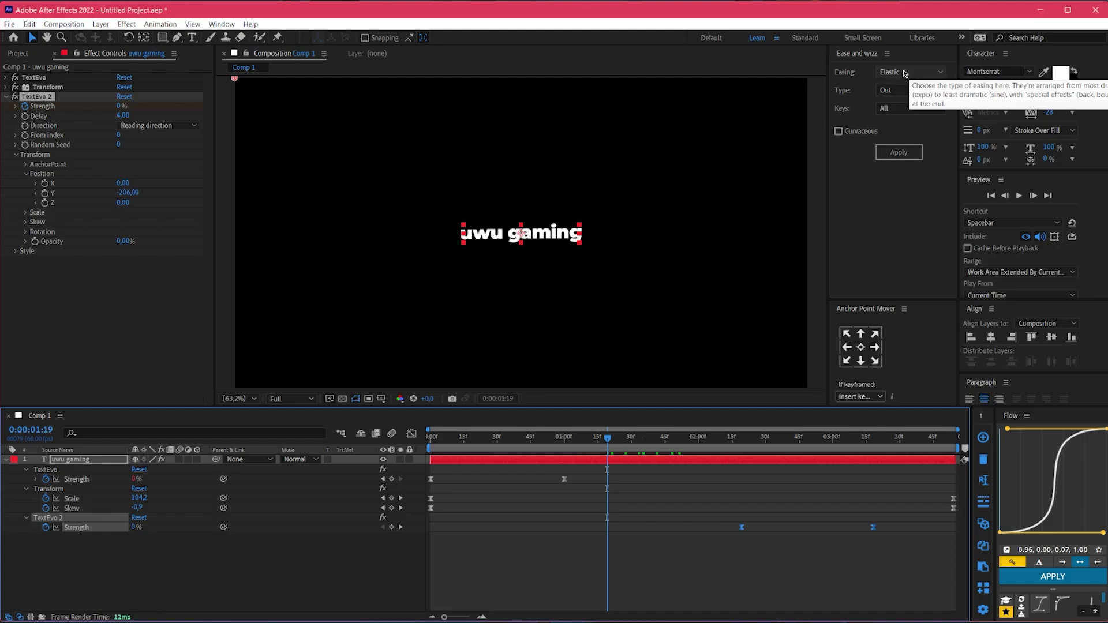
left_click(911, 90)
left_click(916, 136)
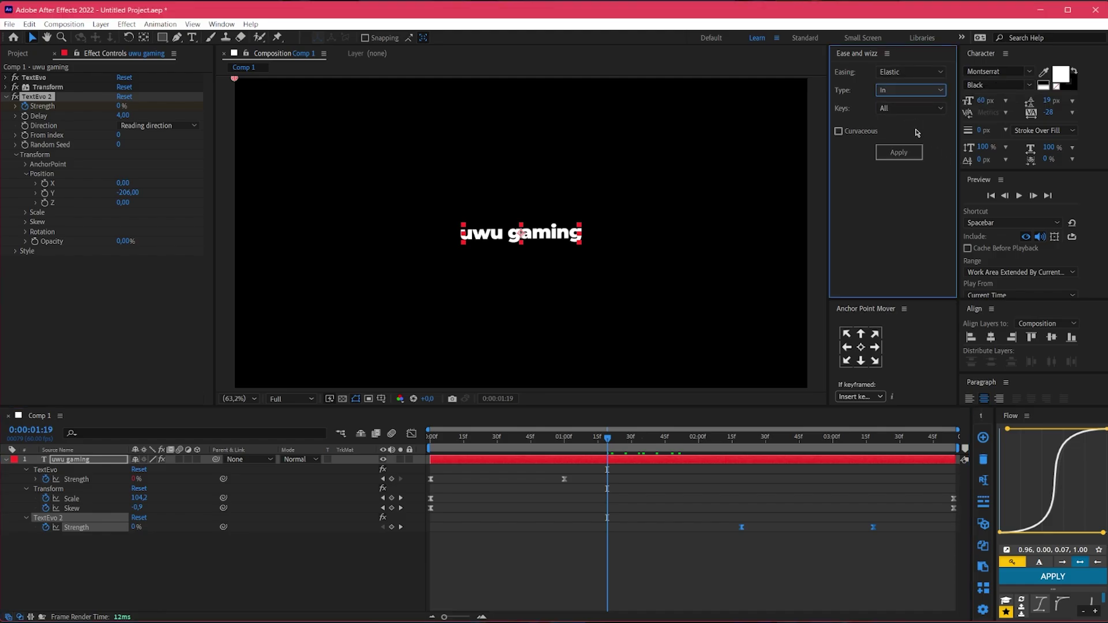
left_click(911, 151)
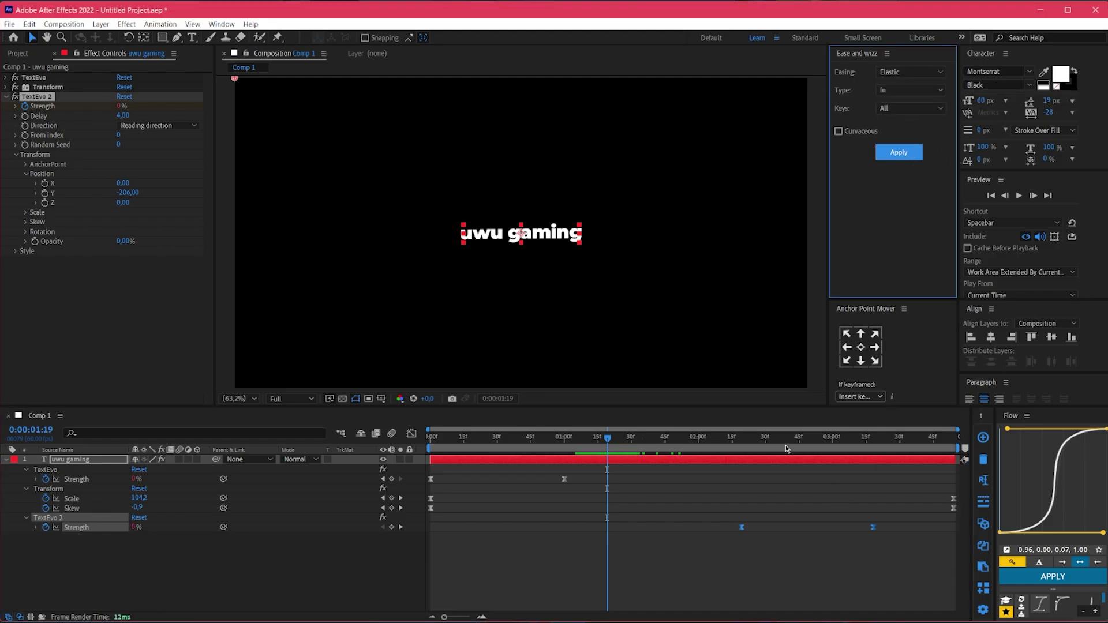
key("Home")
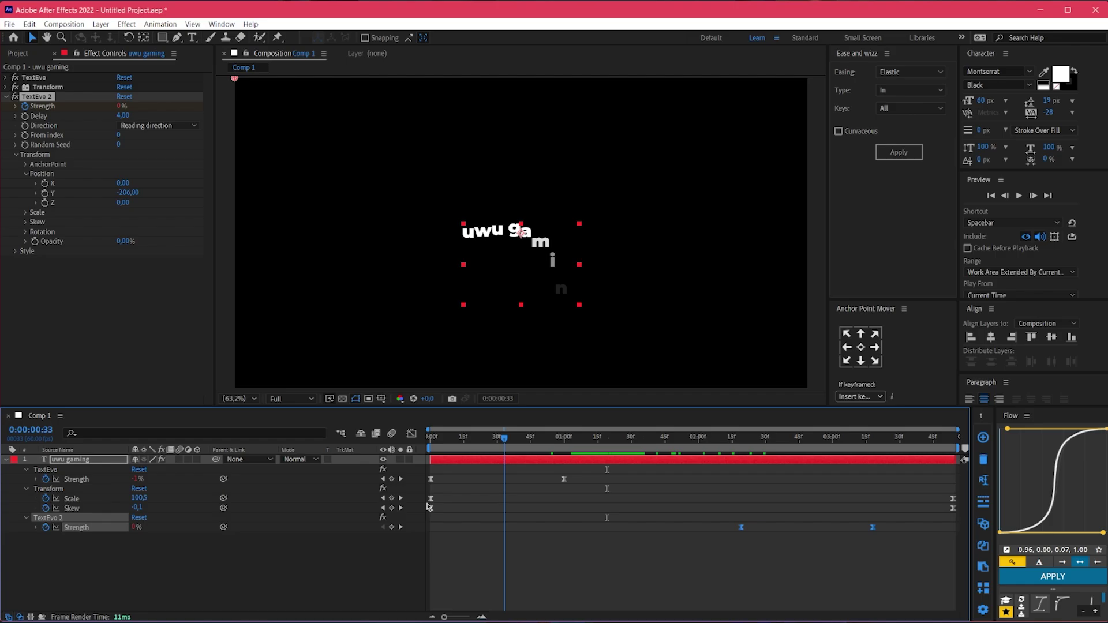
left_click(548, 528)
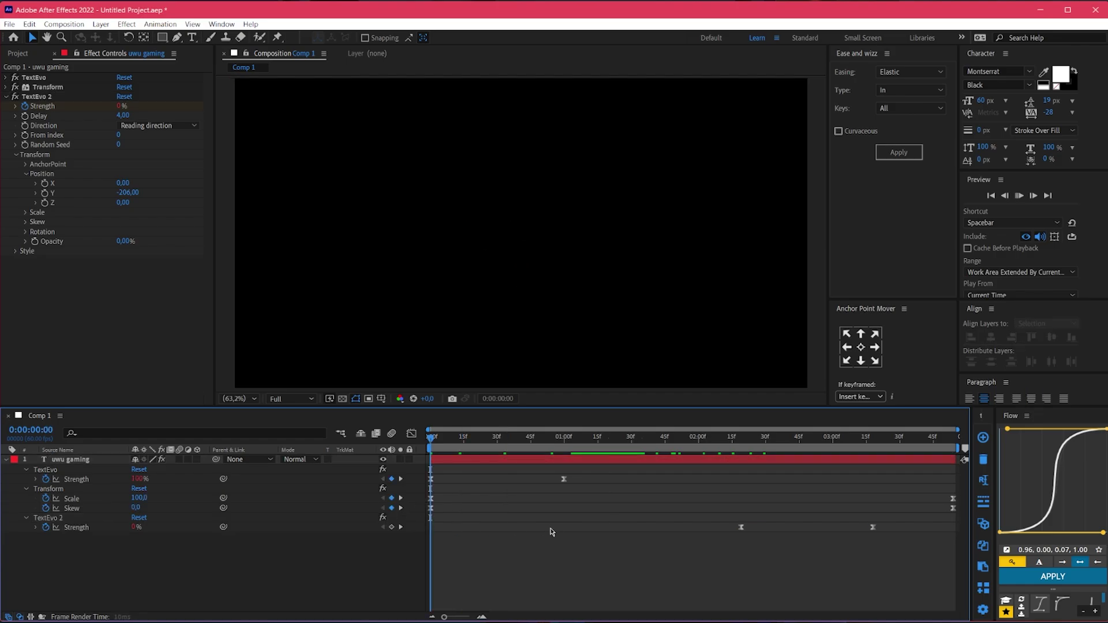
key("space")
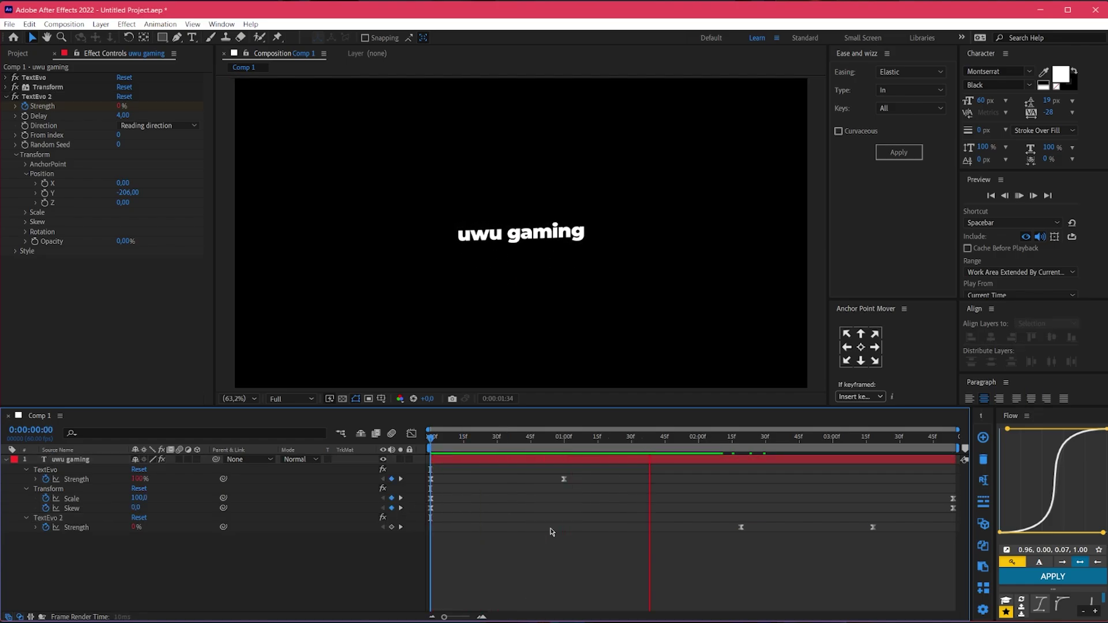